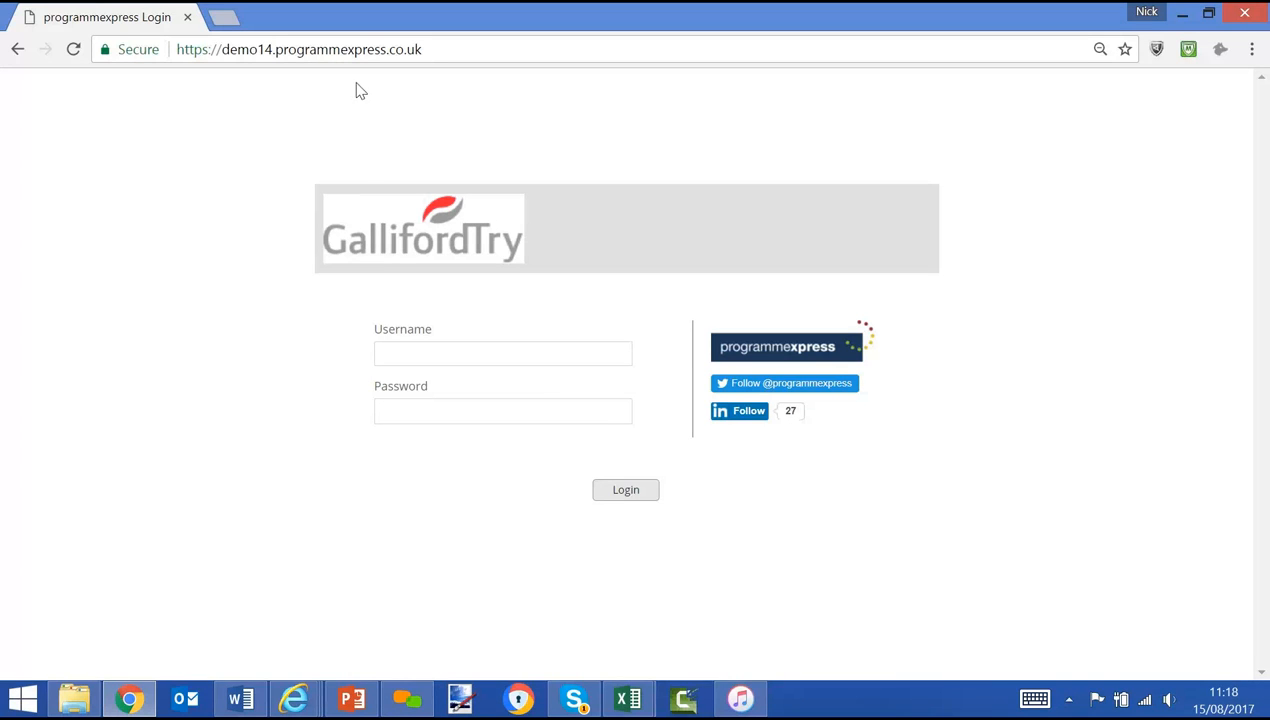
Log in to the demo site as pe_admin using the saved administrator password.
click(503, 354)
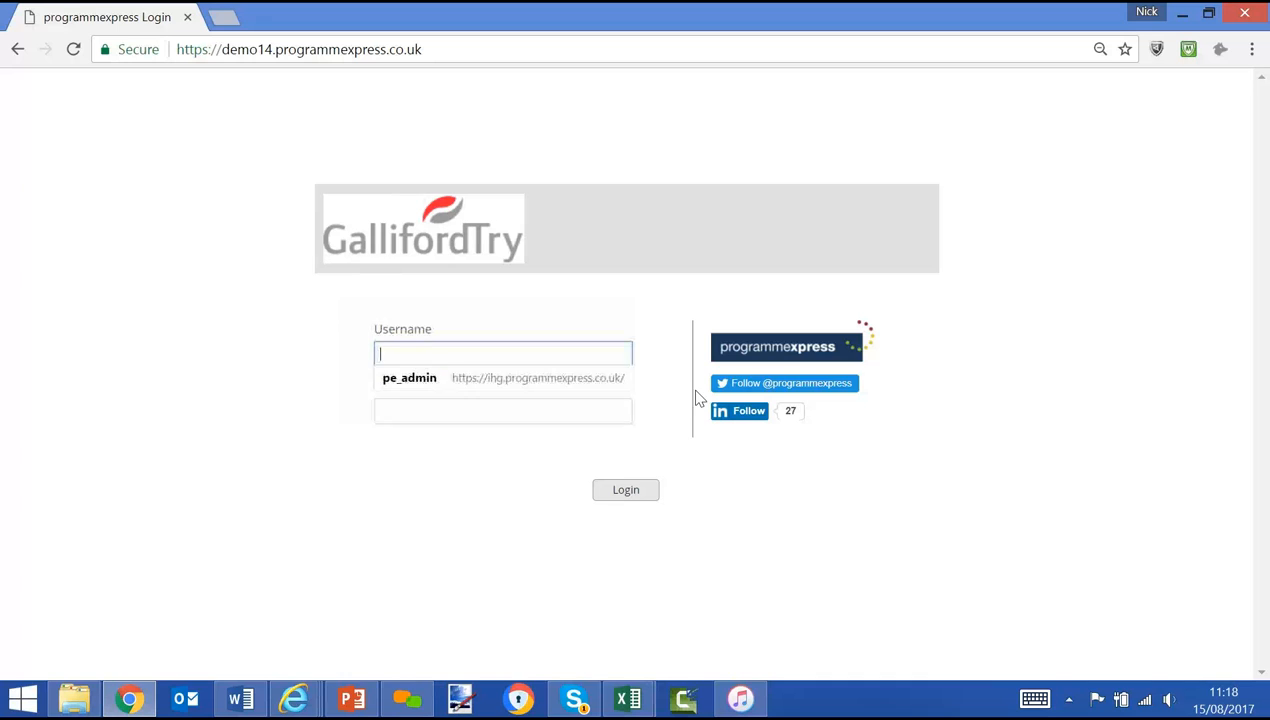
text(pe_admin)
key(Tab)
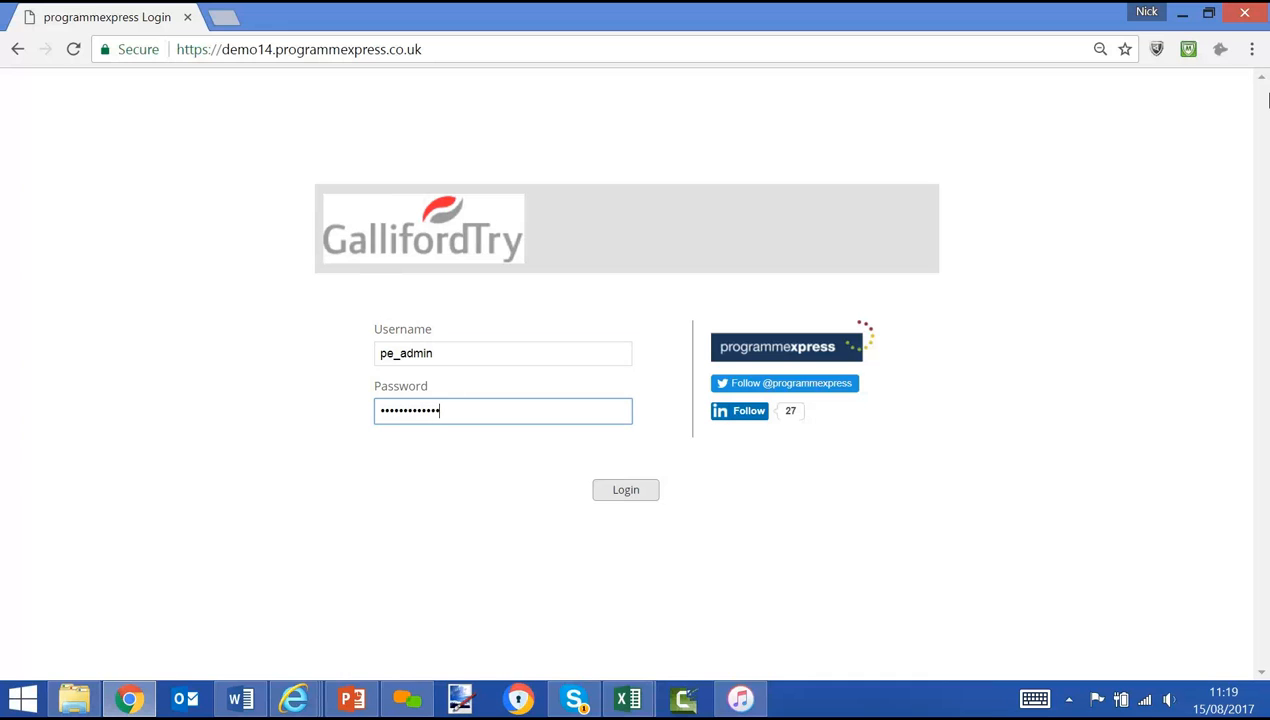
key(Return)
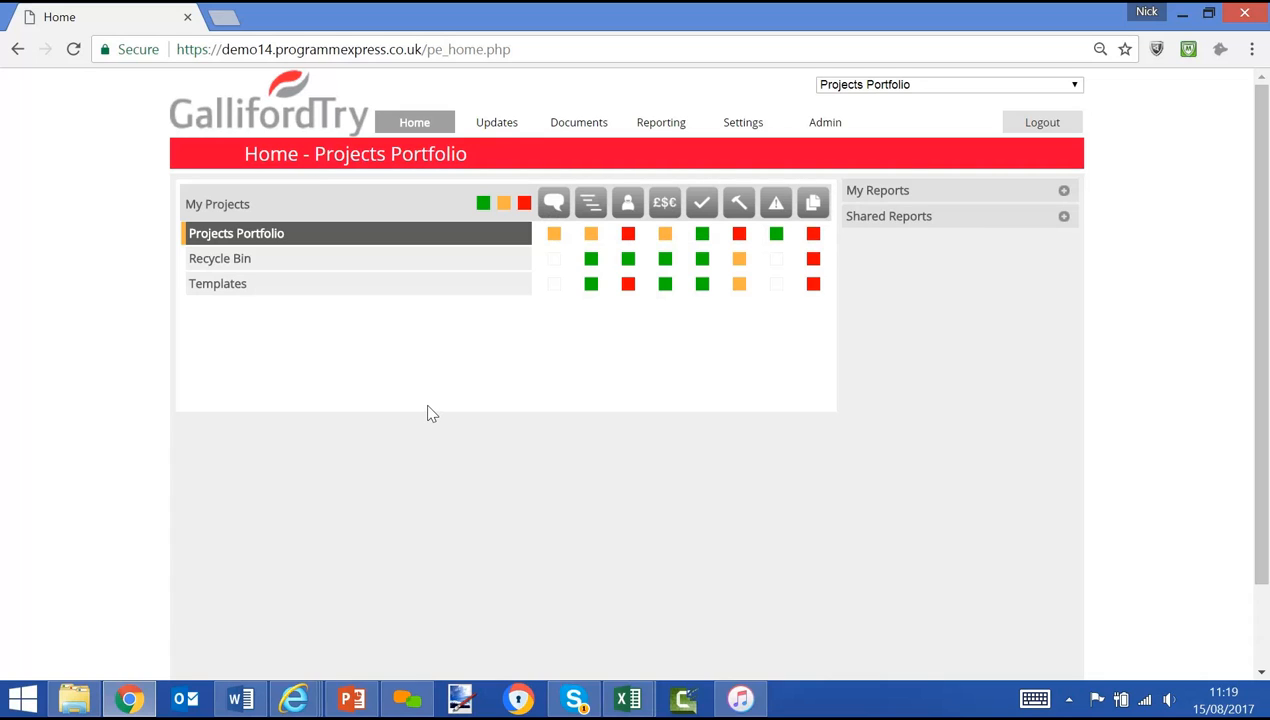
Expand Projects Portfolio and Programmes 1, 2 and 3, then select /pe_home.php in the address.
click(226, 238)
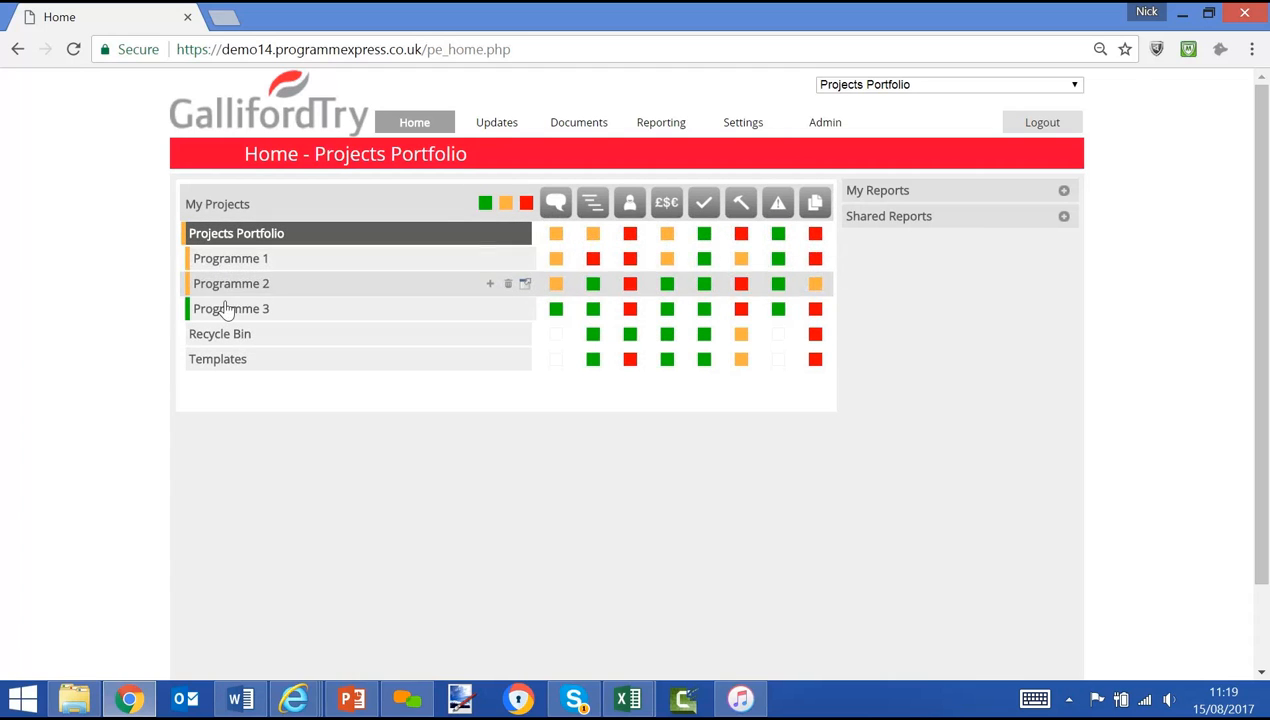
click(231, 262)
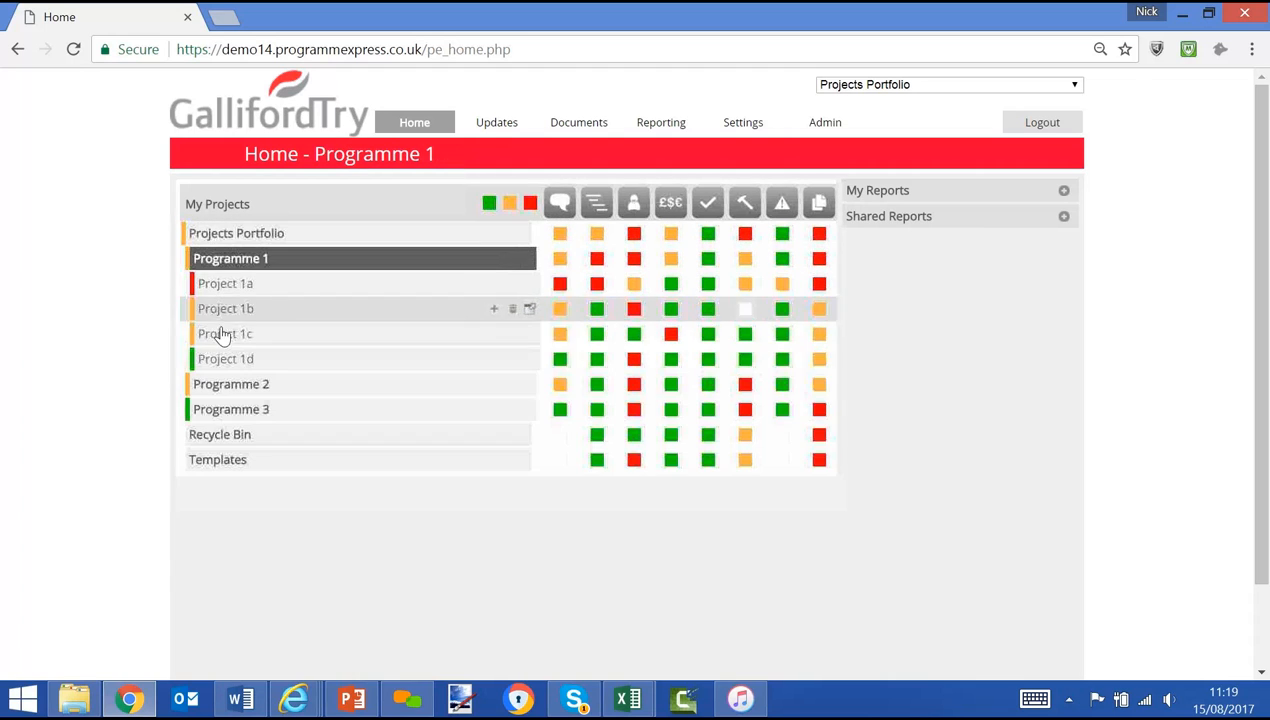
click(232, 390)
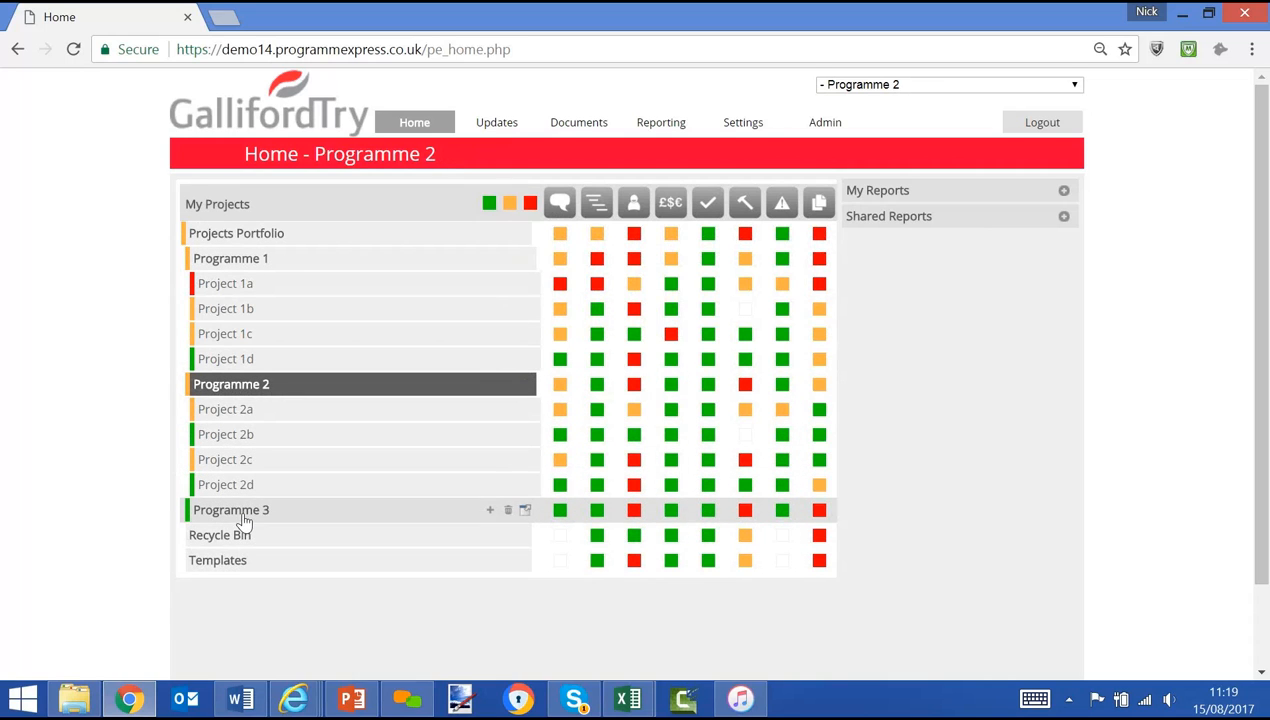
click(243, 518)
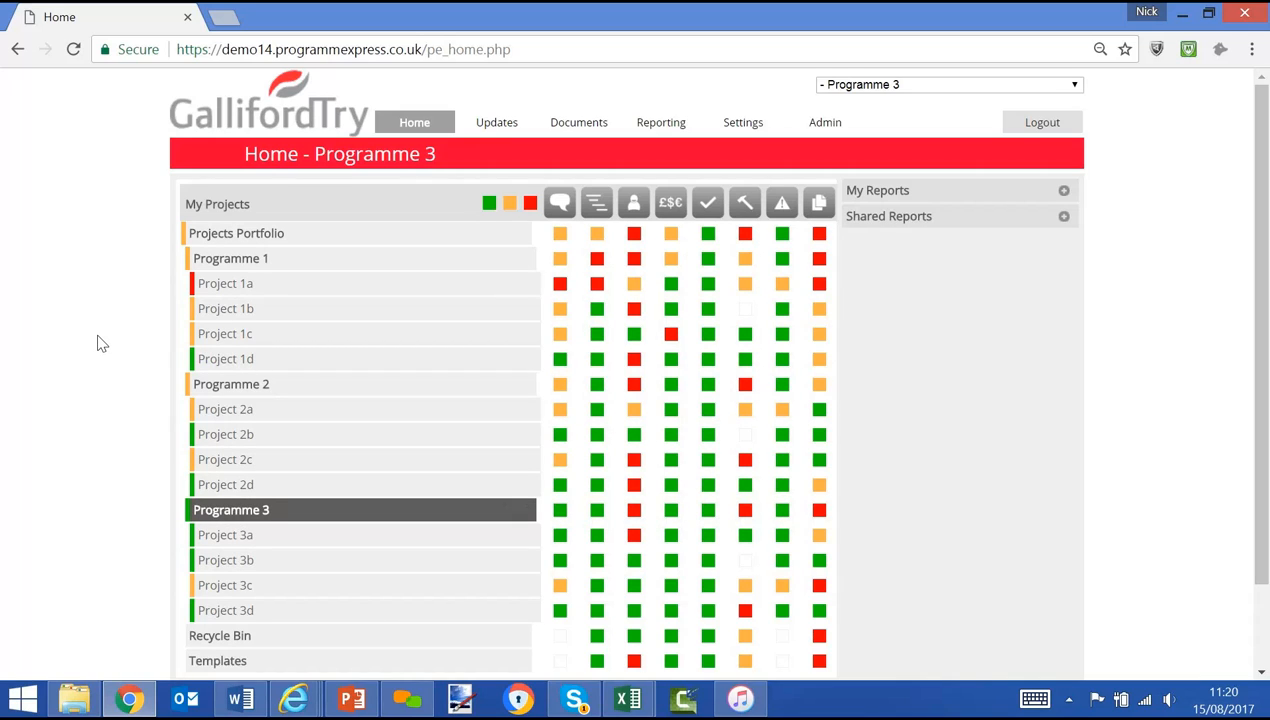
click(465, 52)
drag(512, 49, 428, 75)
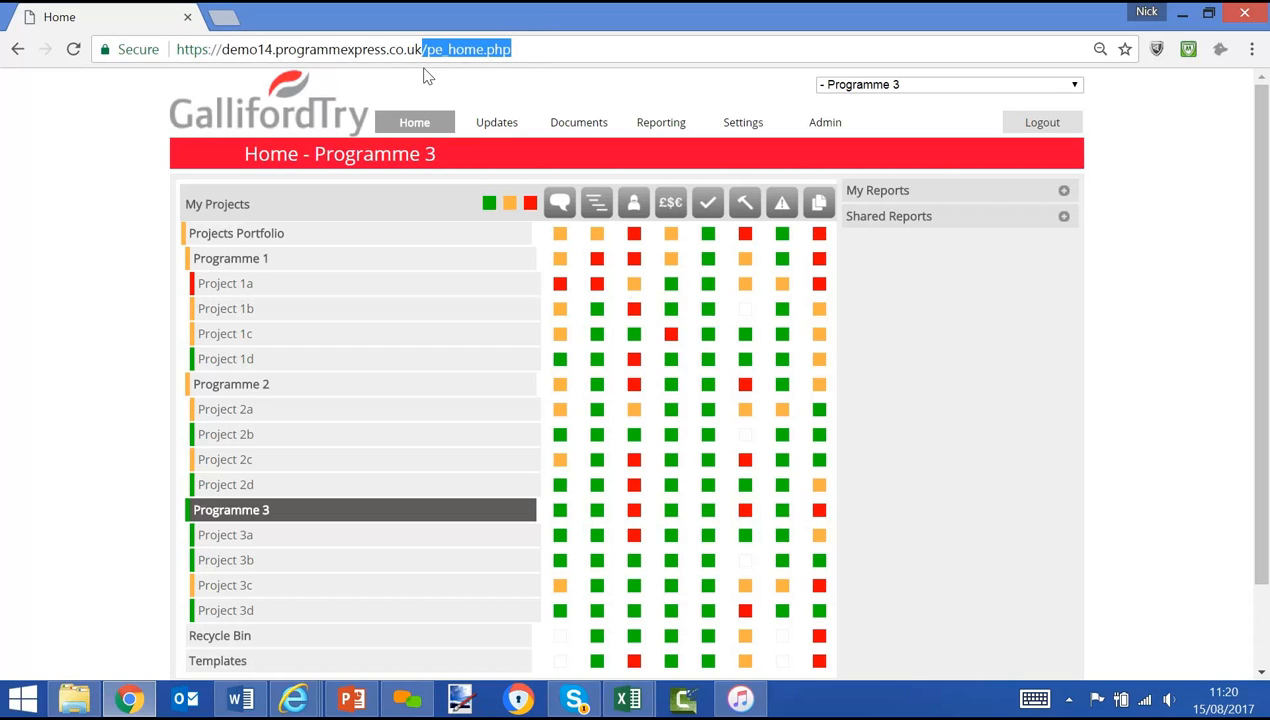
Reload the site root and sign in as the restricted user, retrying after the wrong-password error.
key(BackSpace)
key(Return)
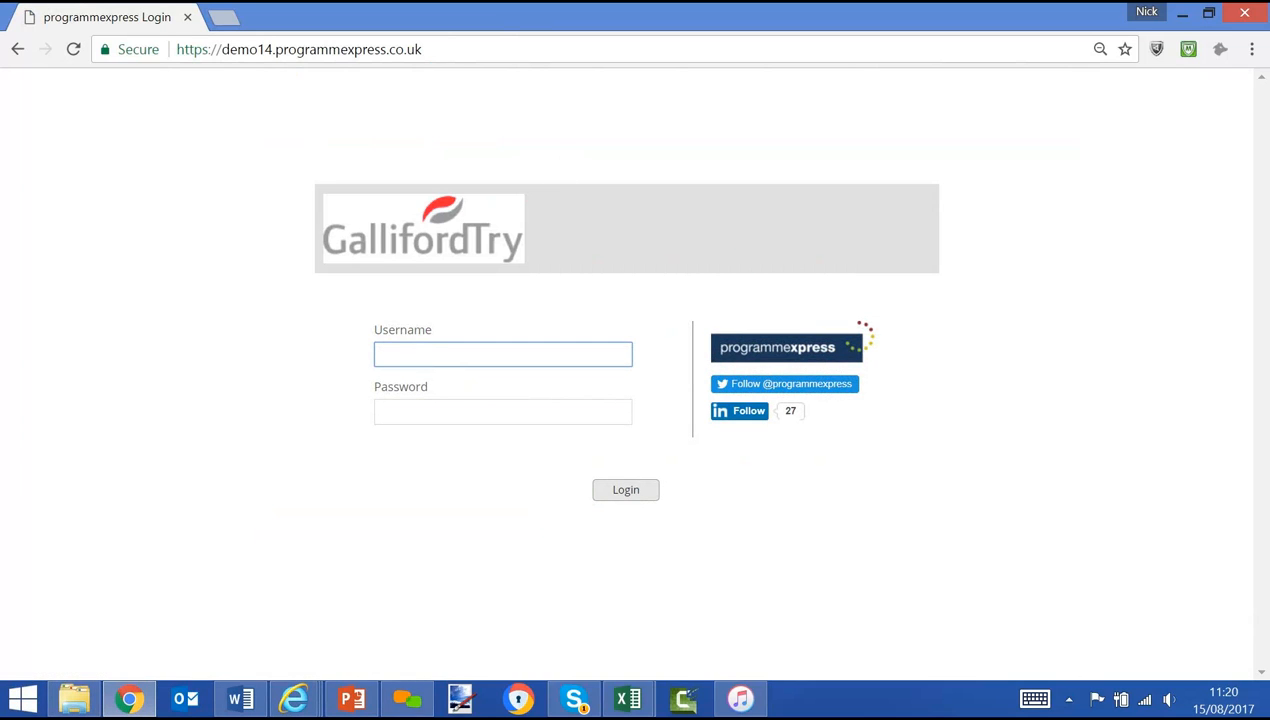
text(nwilson)
key(Tab)
text(****)
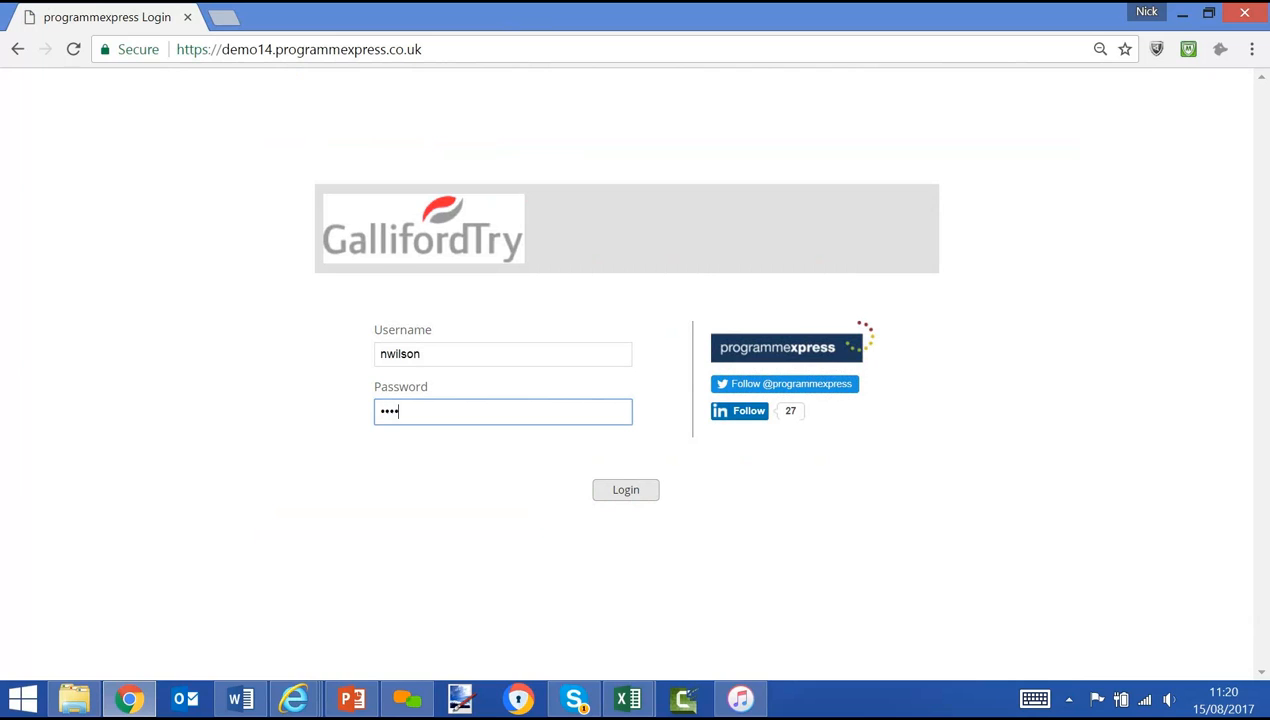
text(**)
click(621, 493)
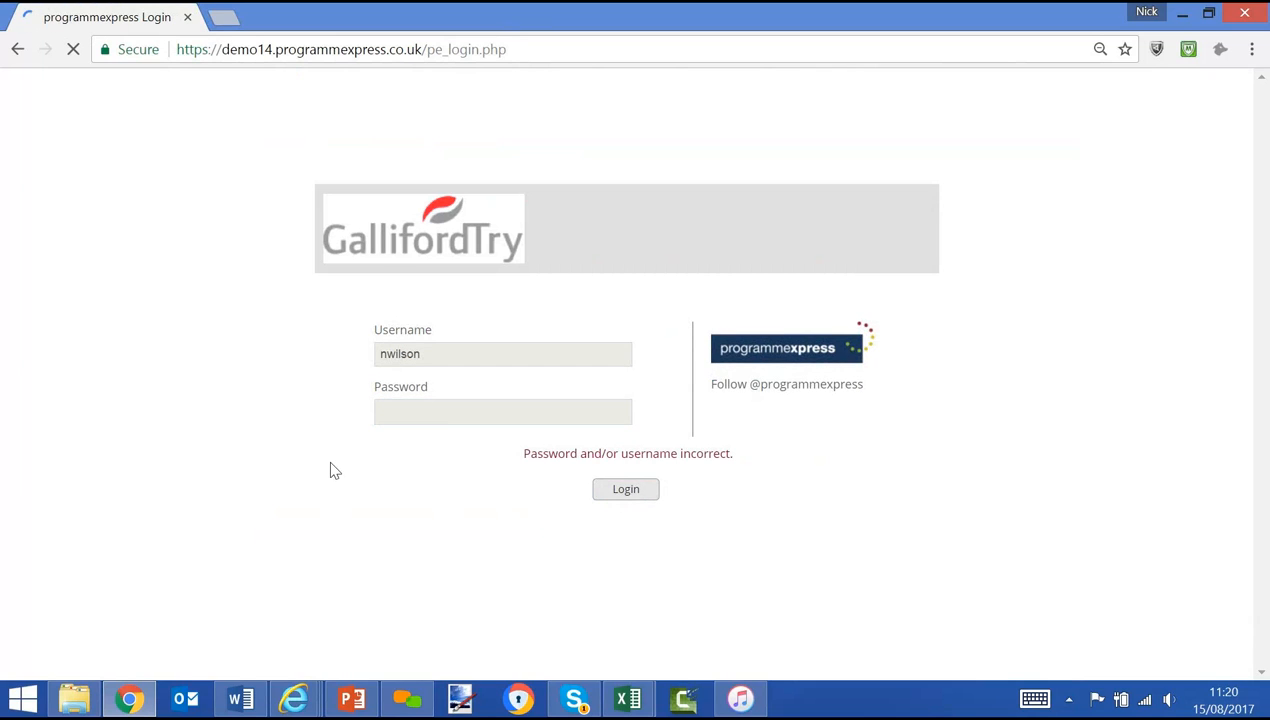
click(446, 418)
text(**)
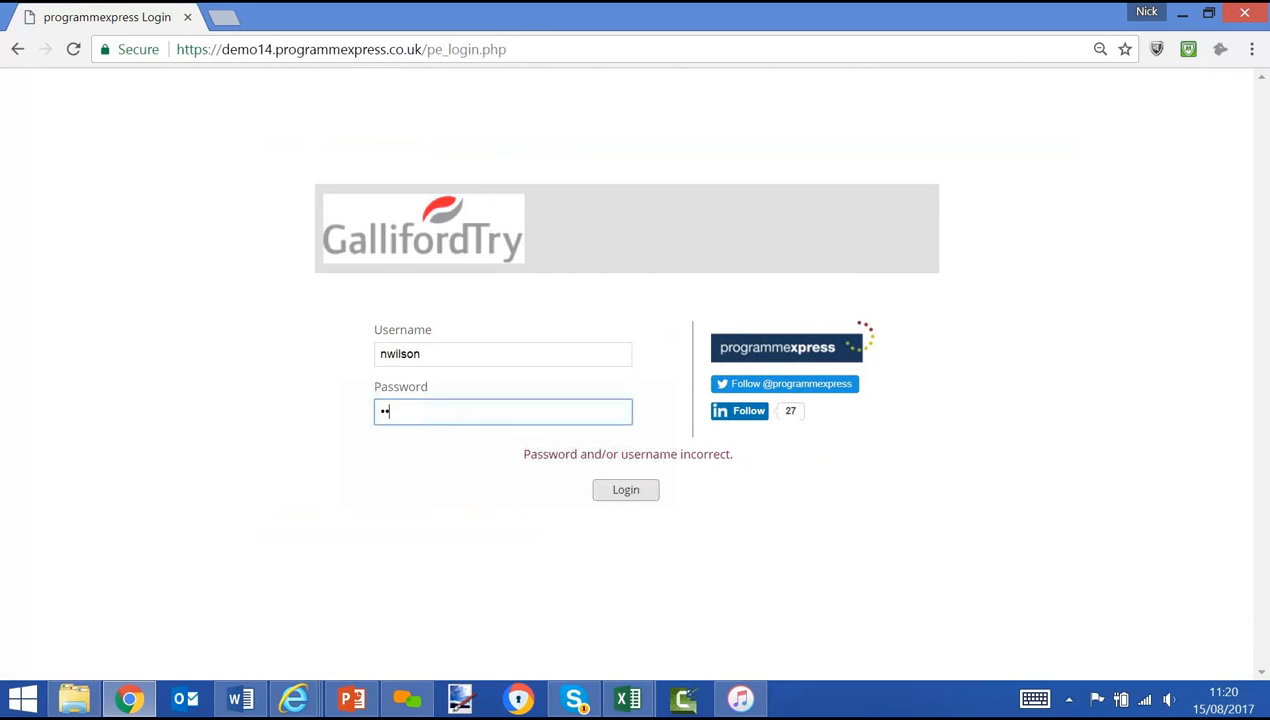
key(Return)
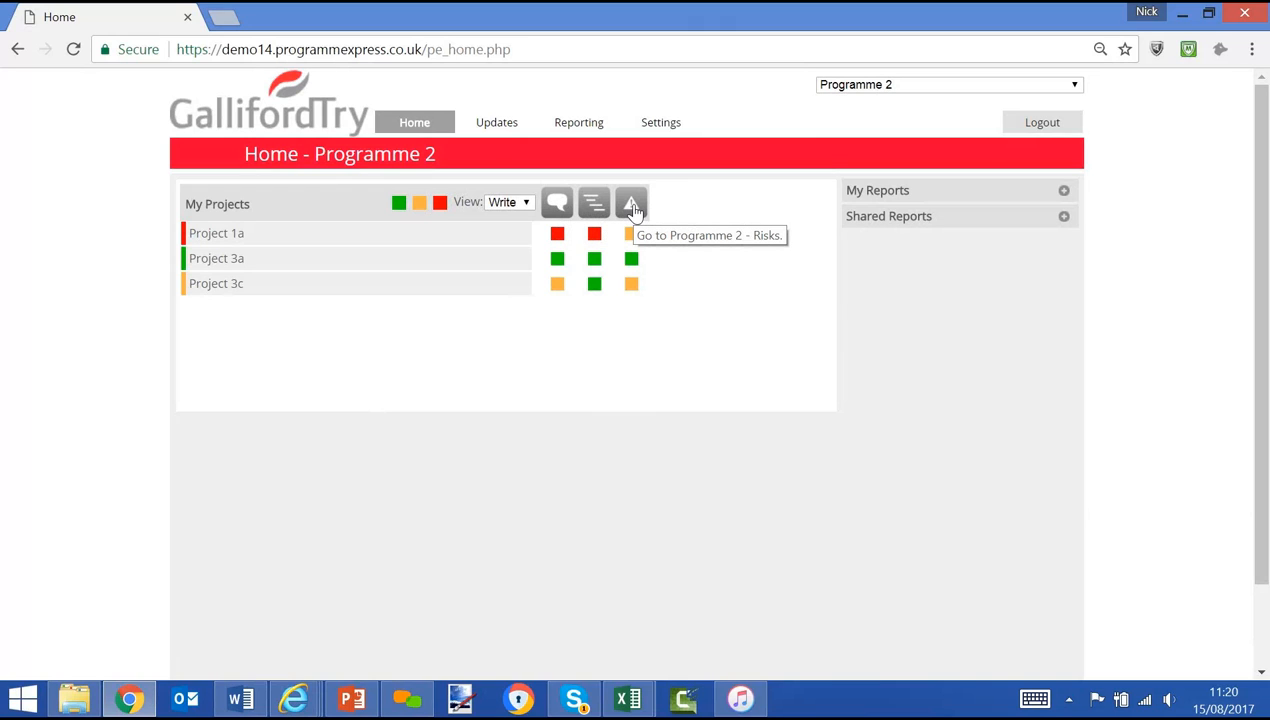
Open Project 1a's commentary, plan and risk register in turn, returning Home after each.
click(557, 241)
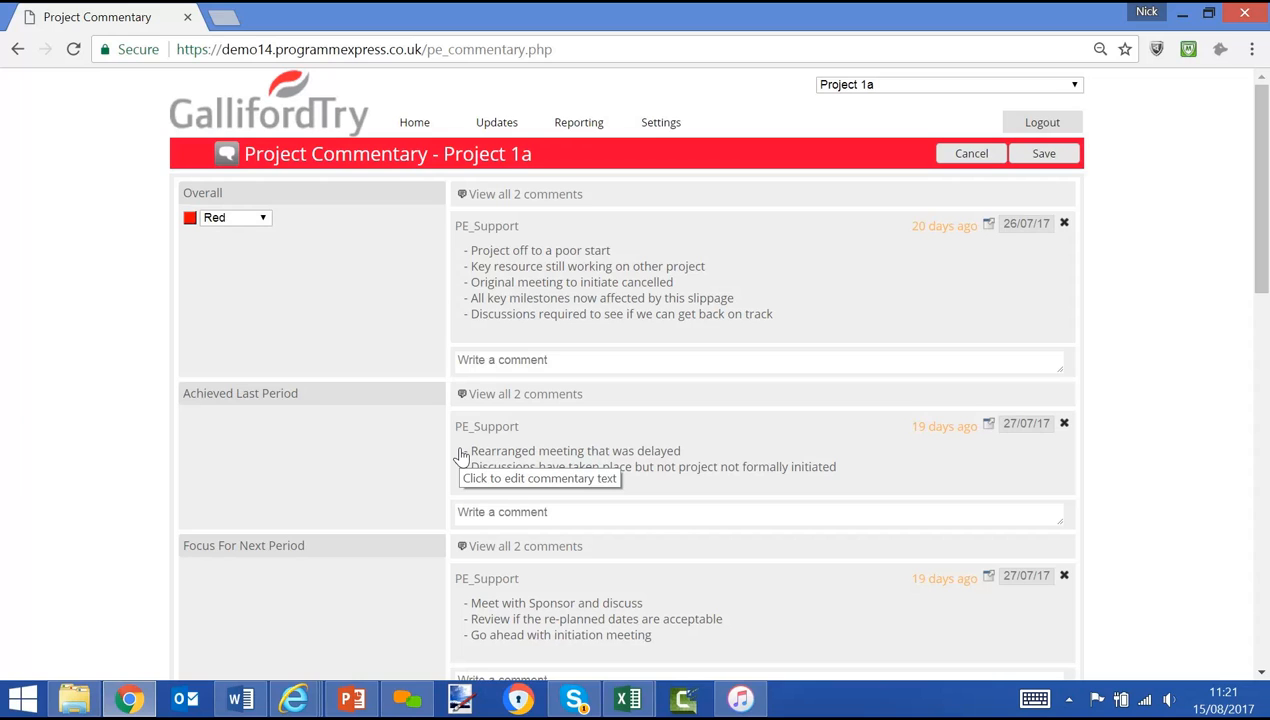
click(414, 123)
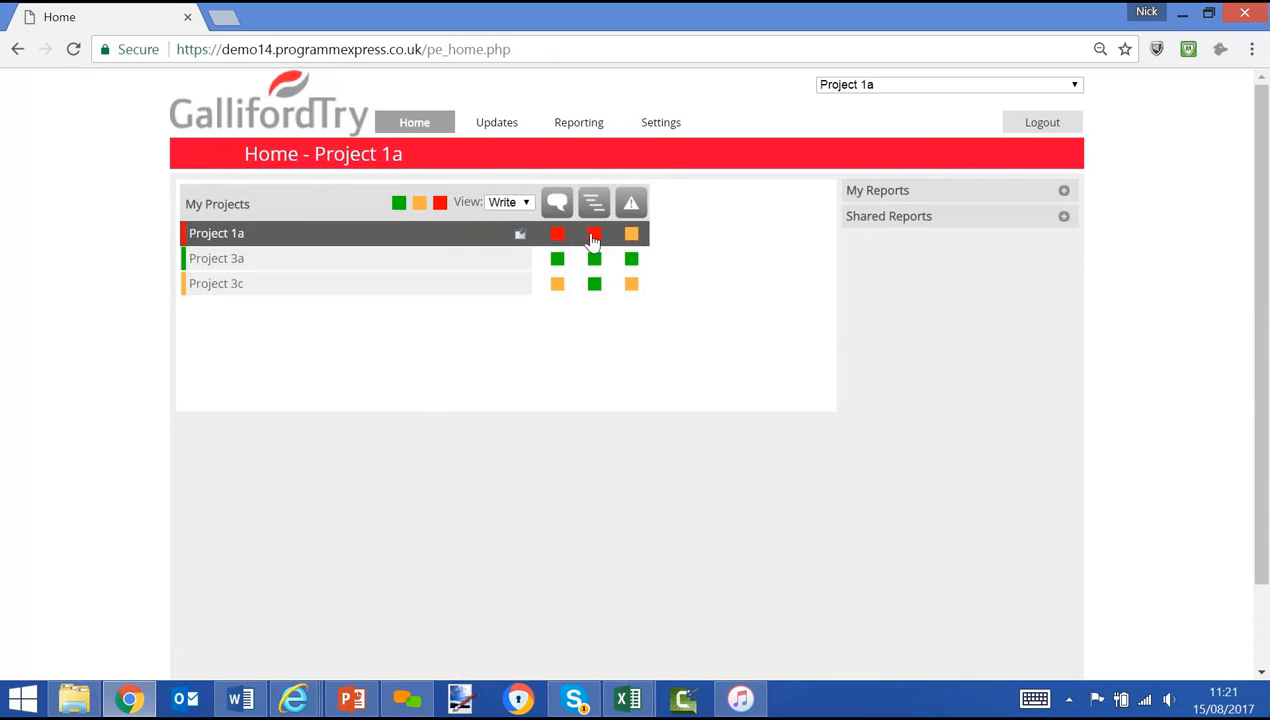
click(594, 236)
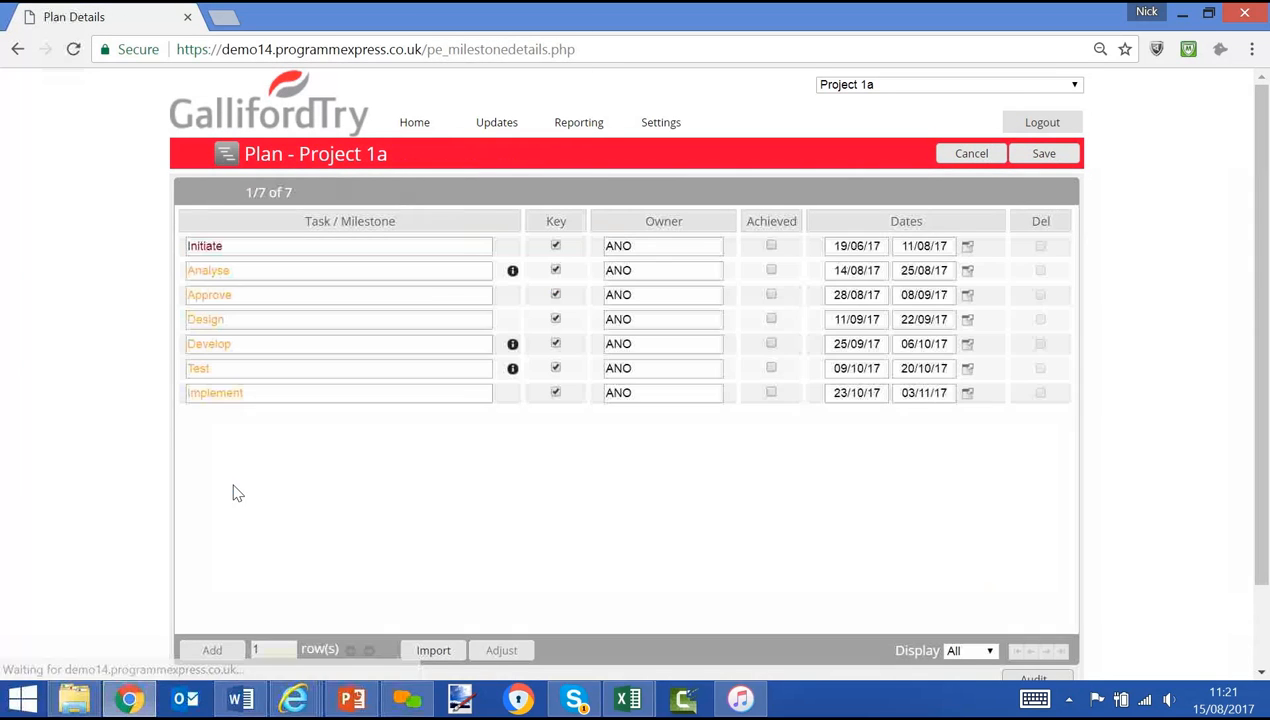
click(400, 130)
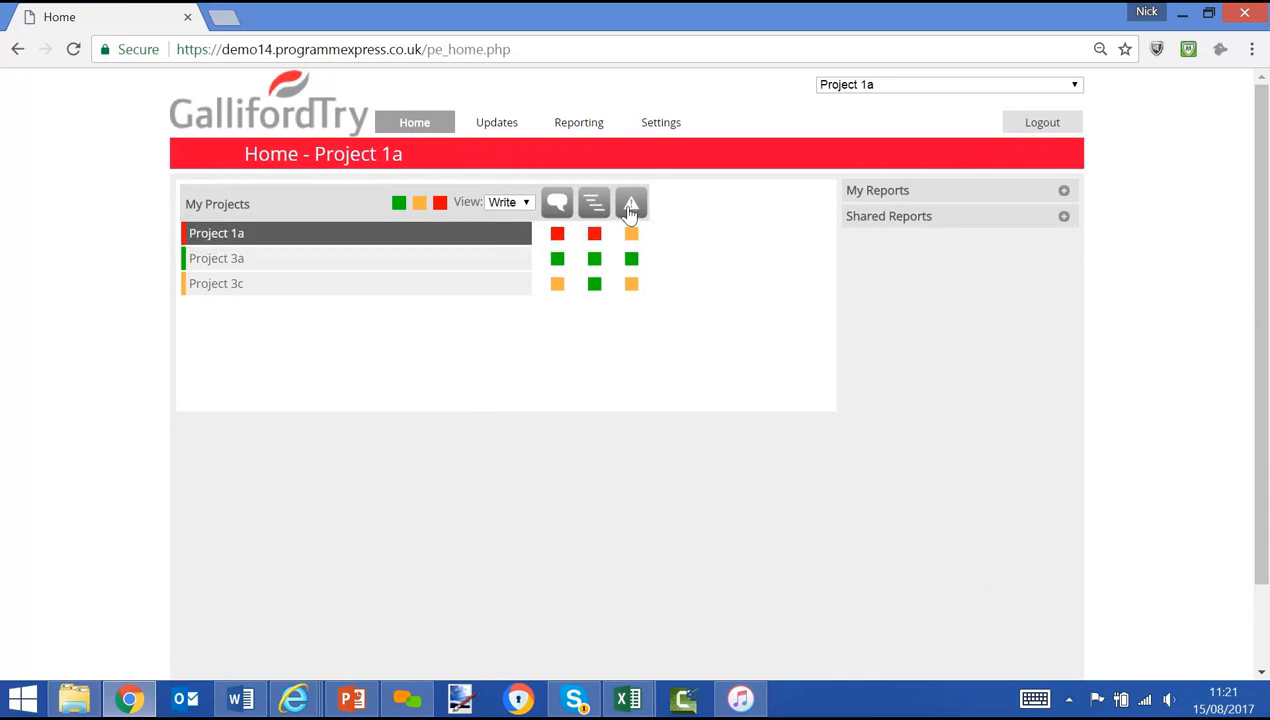
click(631, 206)
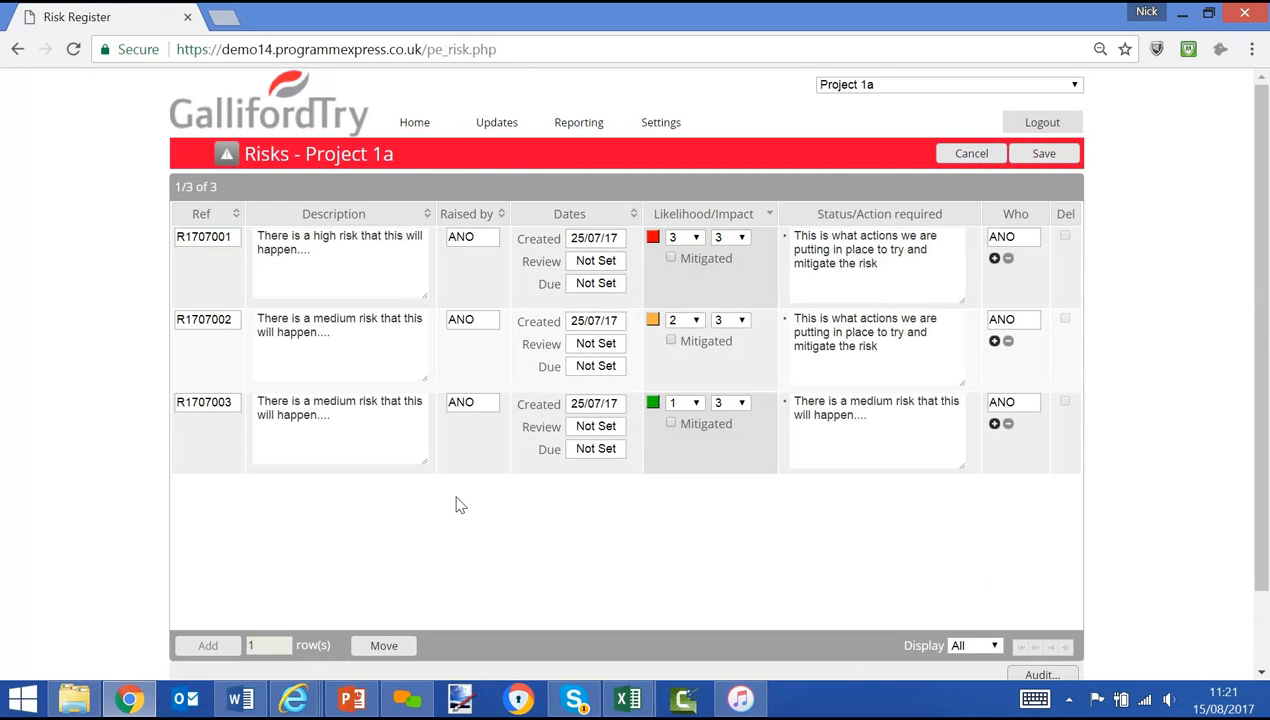
click(405, 125)
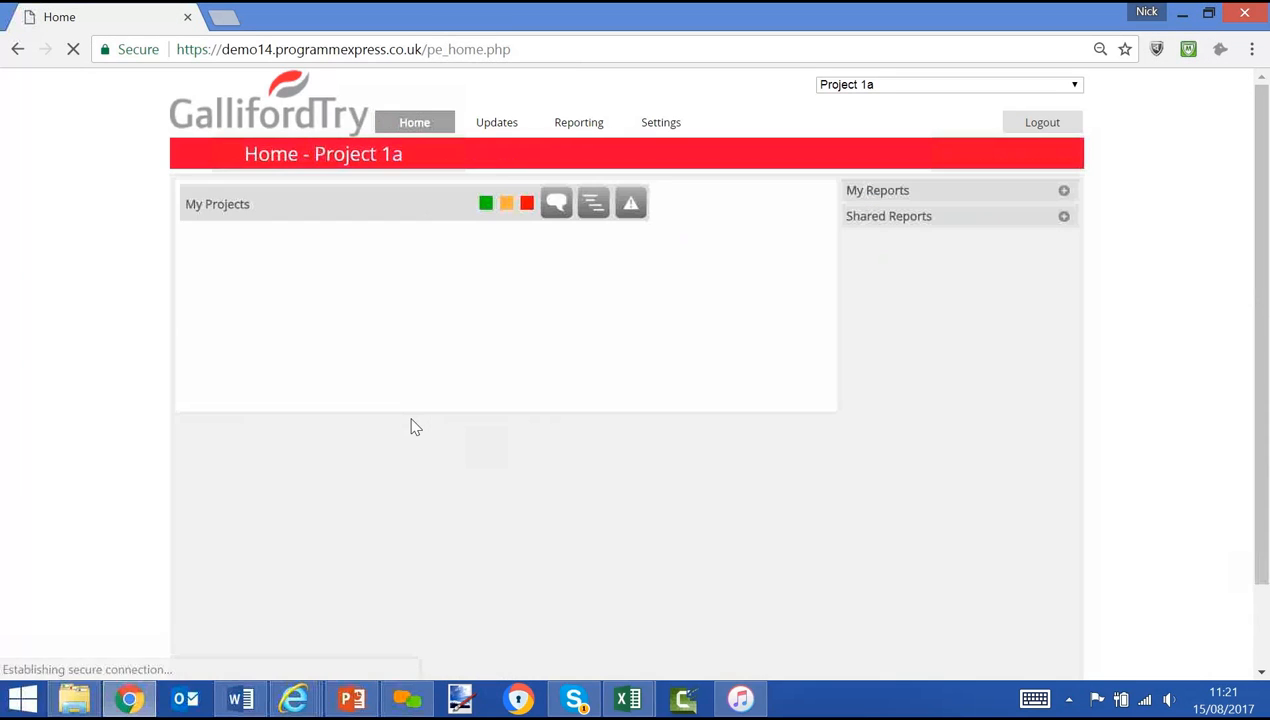
Trim the address to the site root and log back in as pe_admin.
click(510, 53)
drag(511, 51, 428, 80)
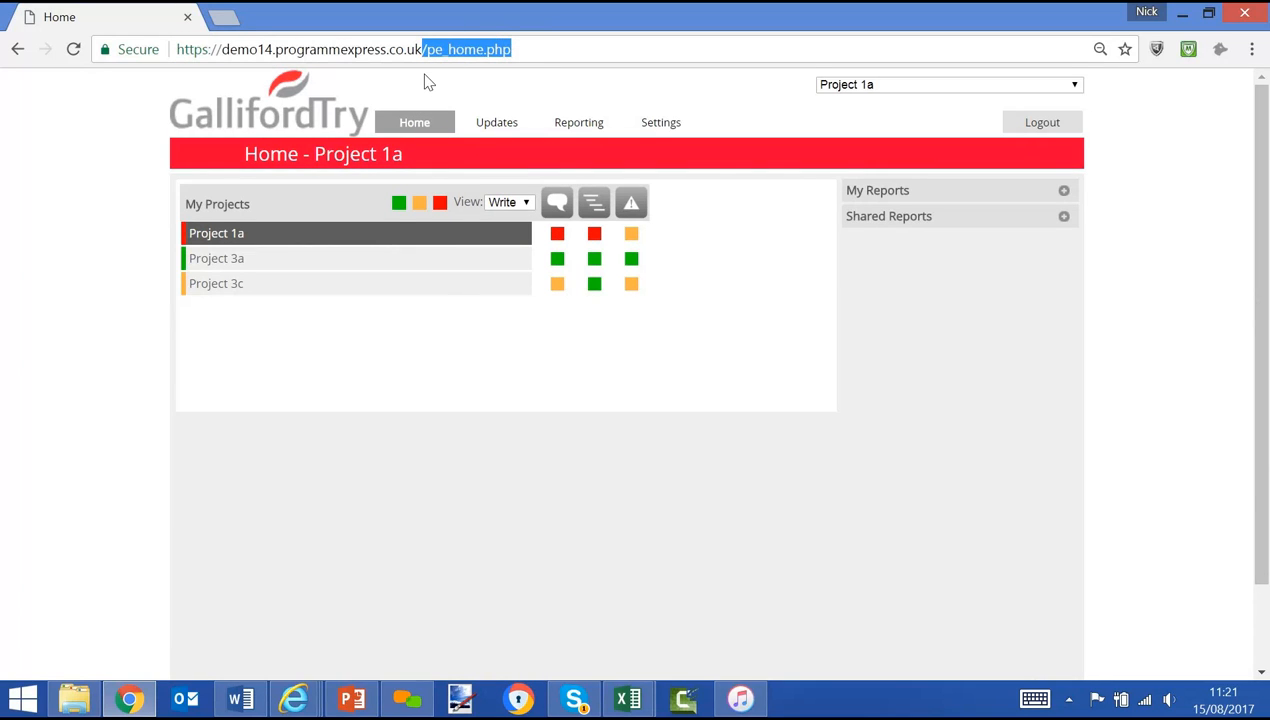
key(BackSpace)
key(Return)
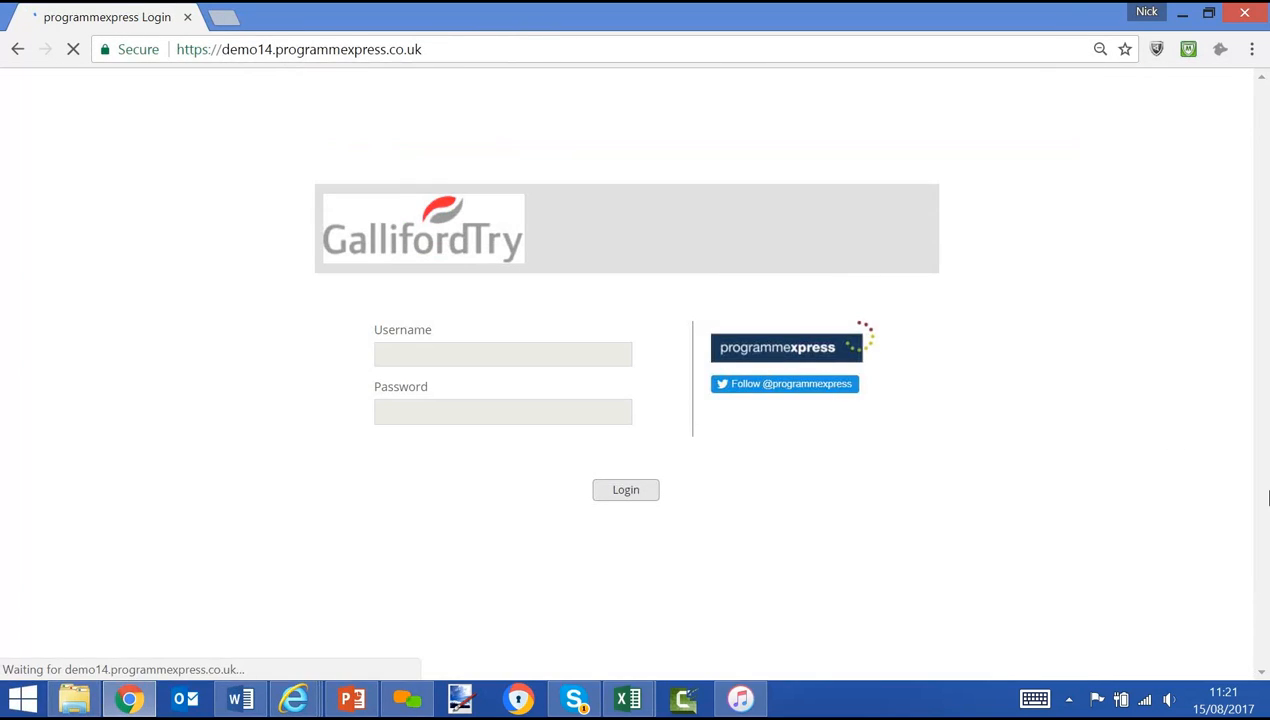
text(pe_admin)
key(Tab)
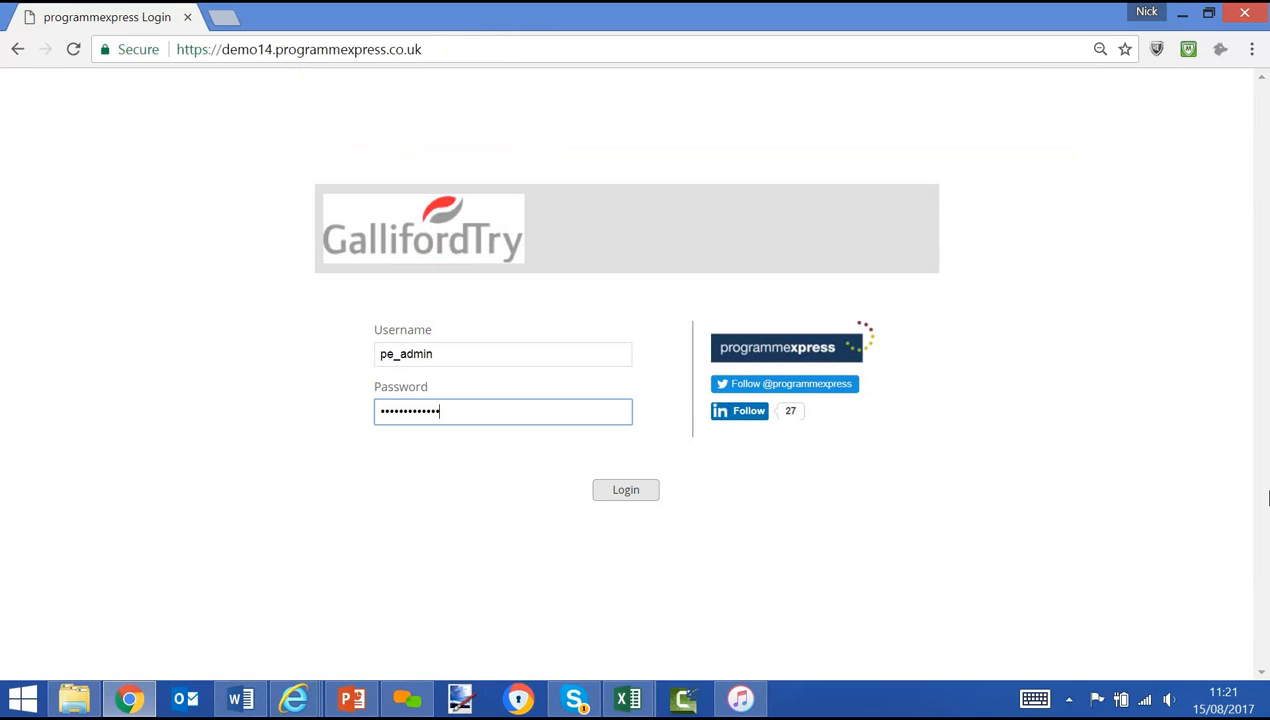
key(Return)
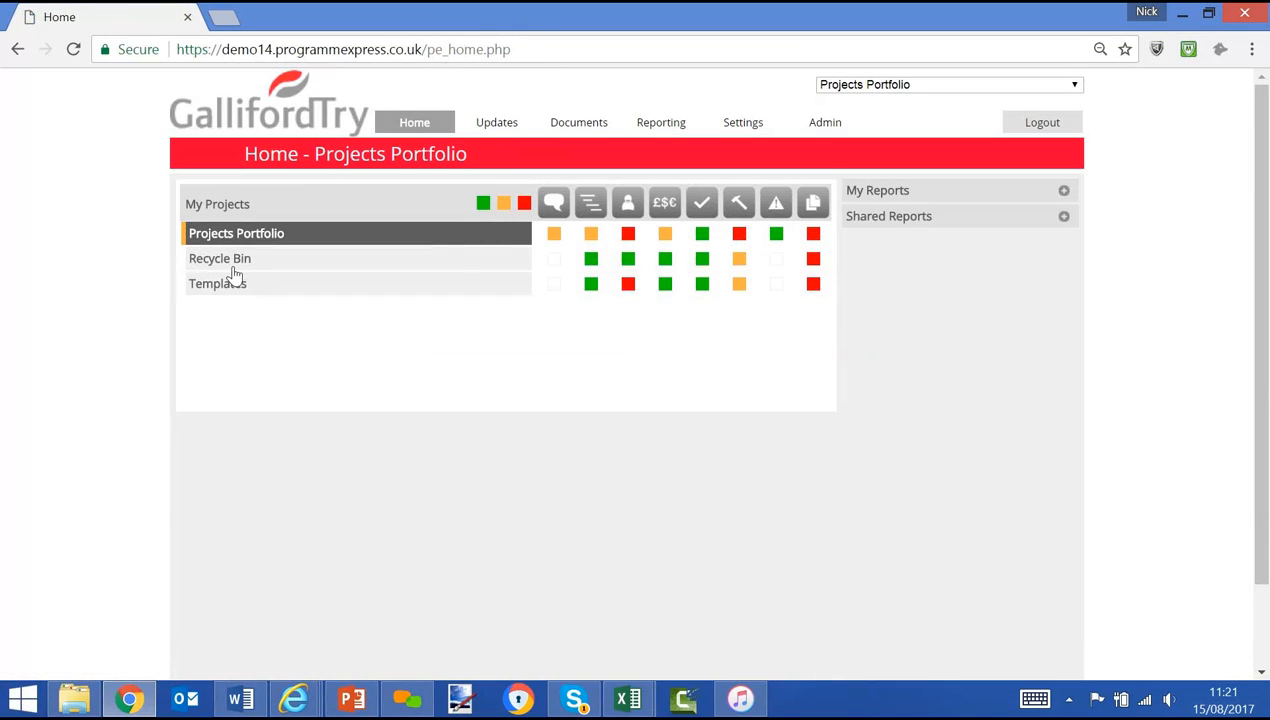
Expand Programmes 1, 2 and 3 to list all projects 1a to 3d.
click(228, 262)
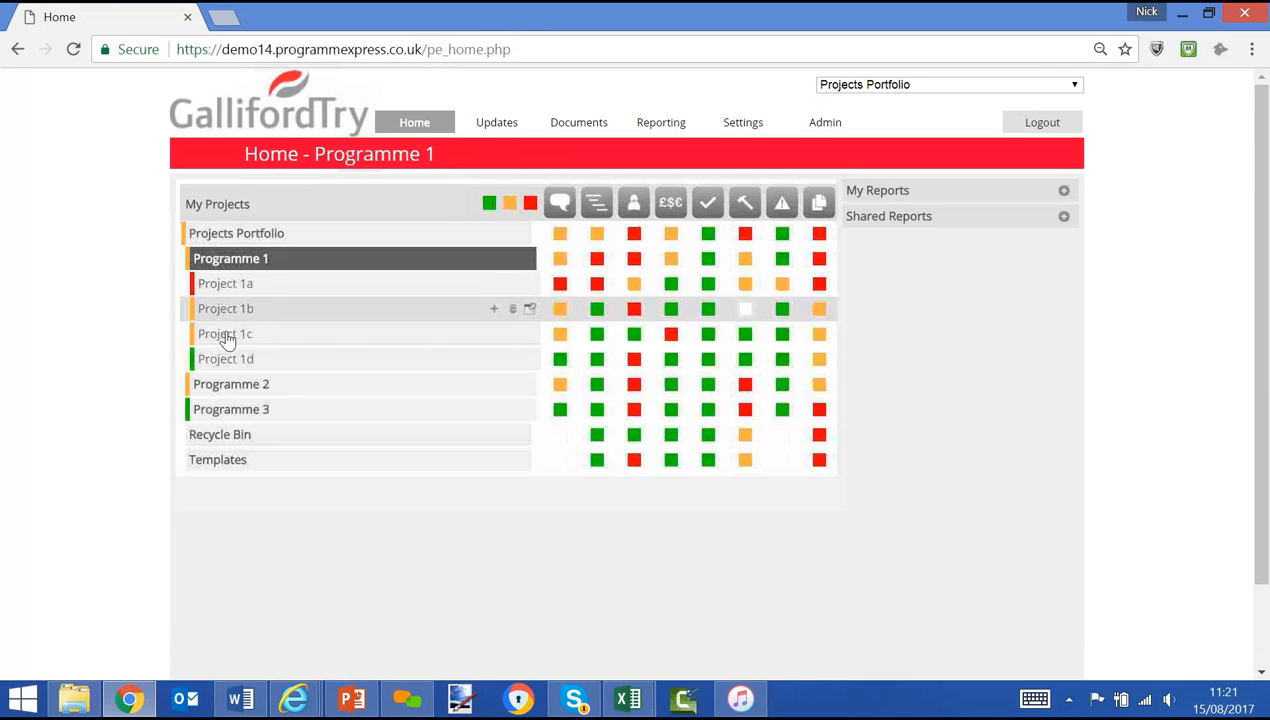
click(230, 388)
click(240, 514)
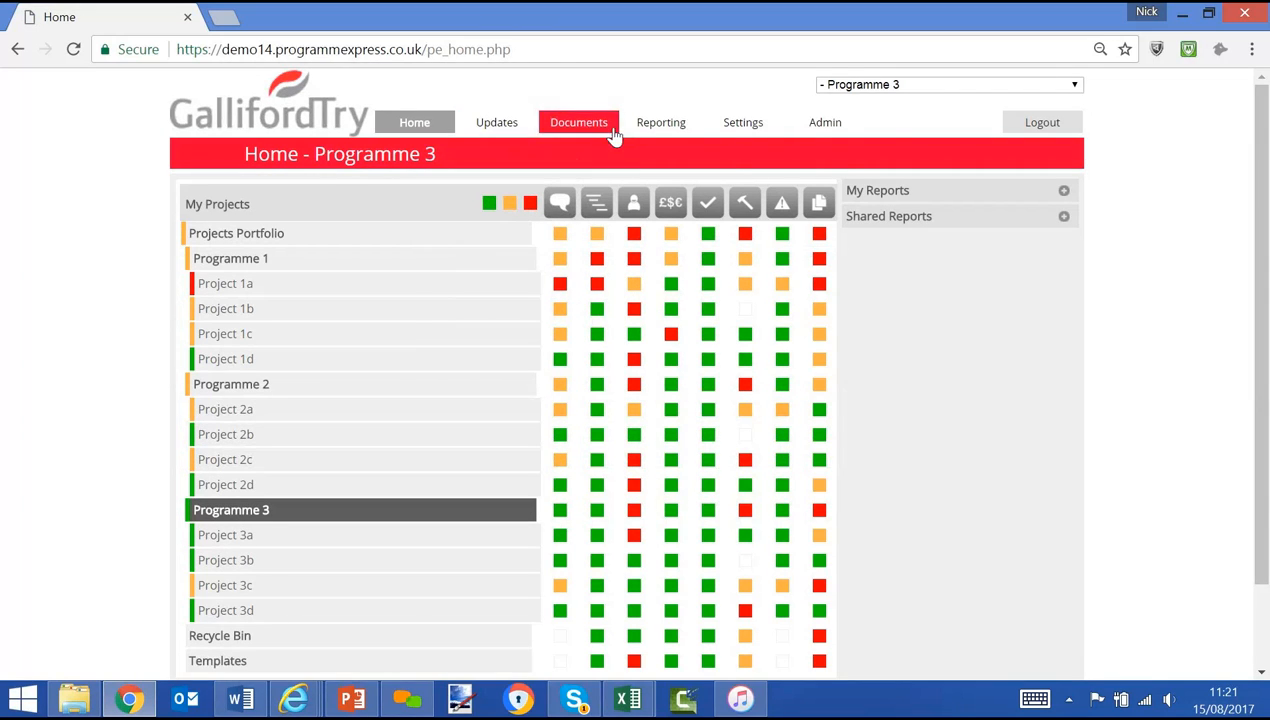
mouse_move(824, 128)
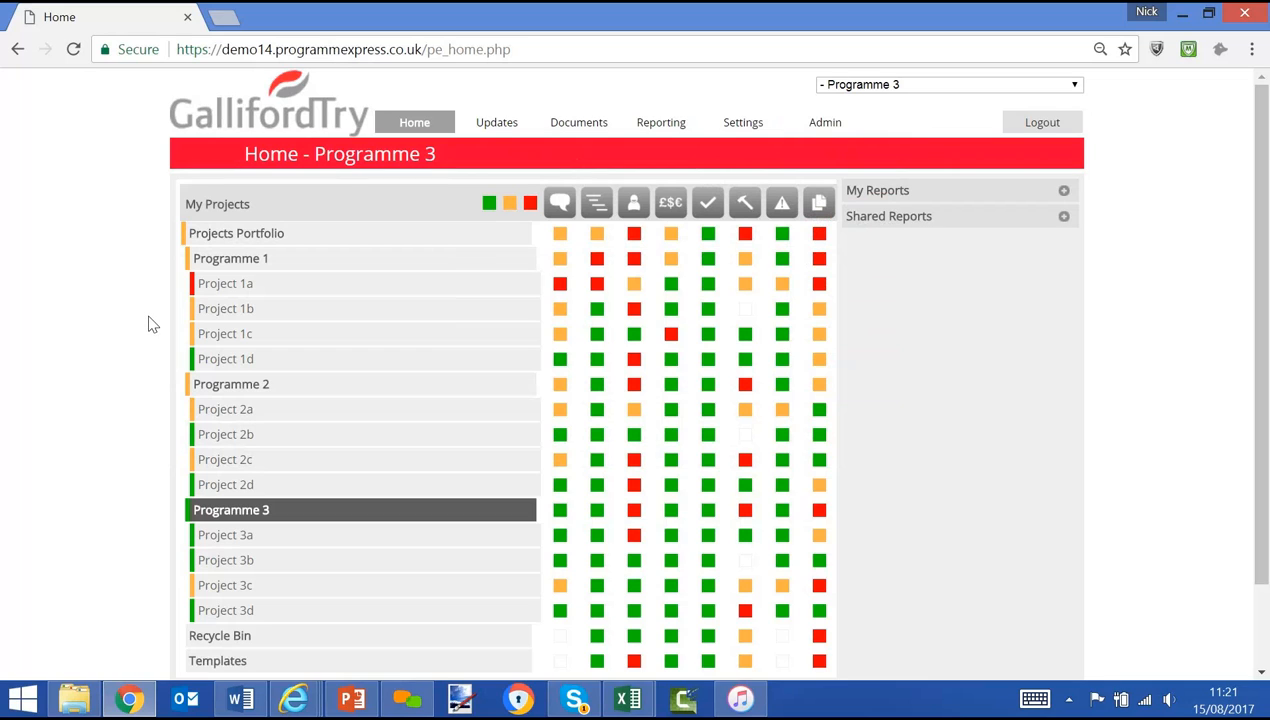
Hide the green and amber status squares, then select Project 1c as the current project.
click(491, 207)
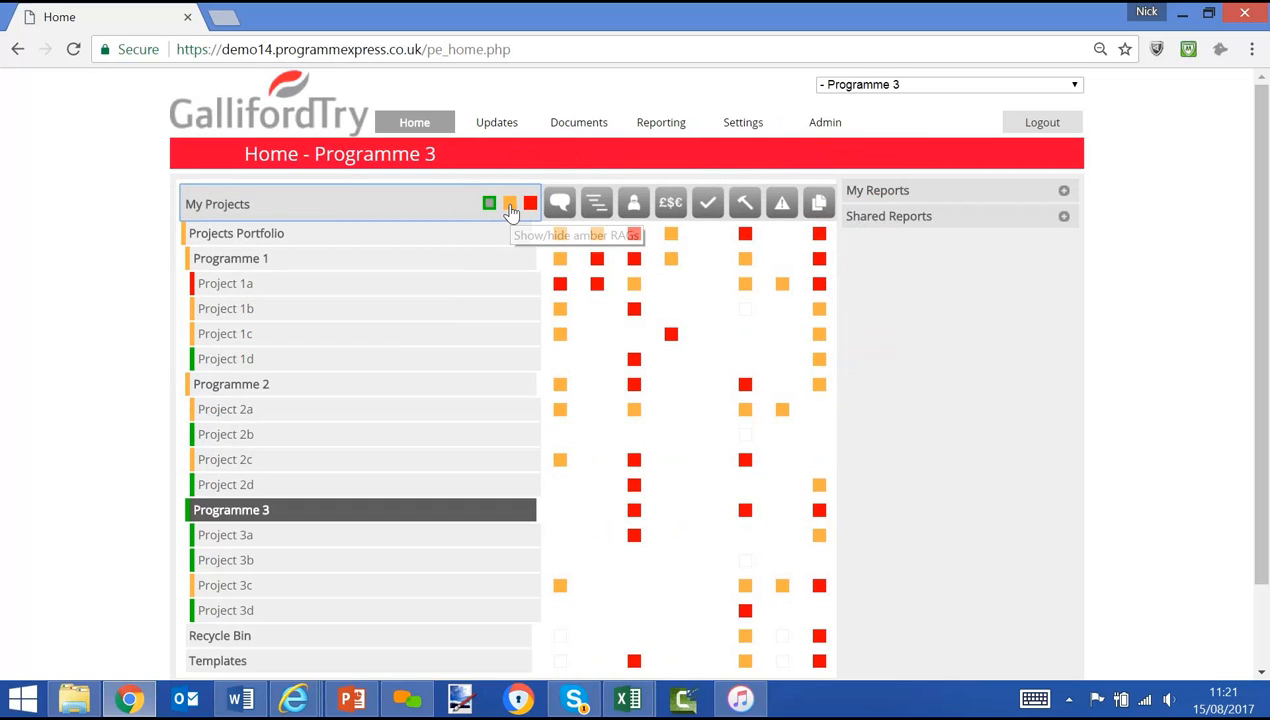
click(510, 208)
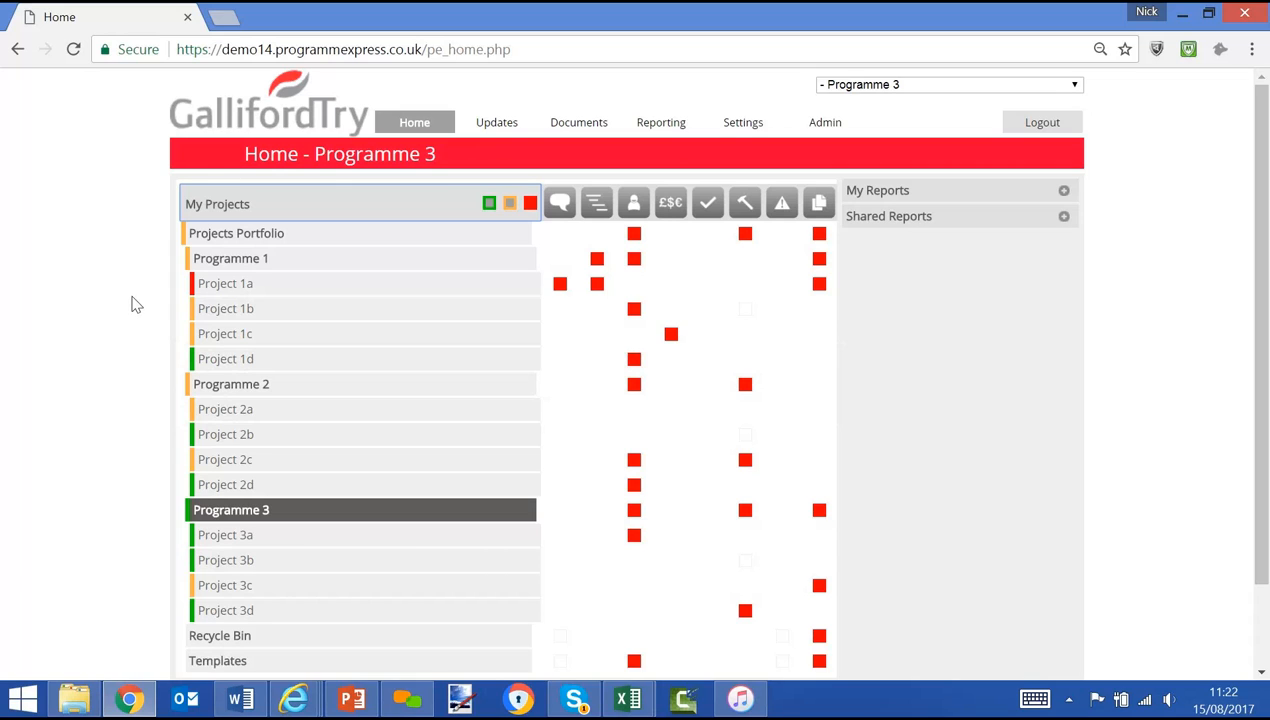
click(257, 340)
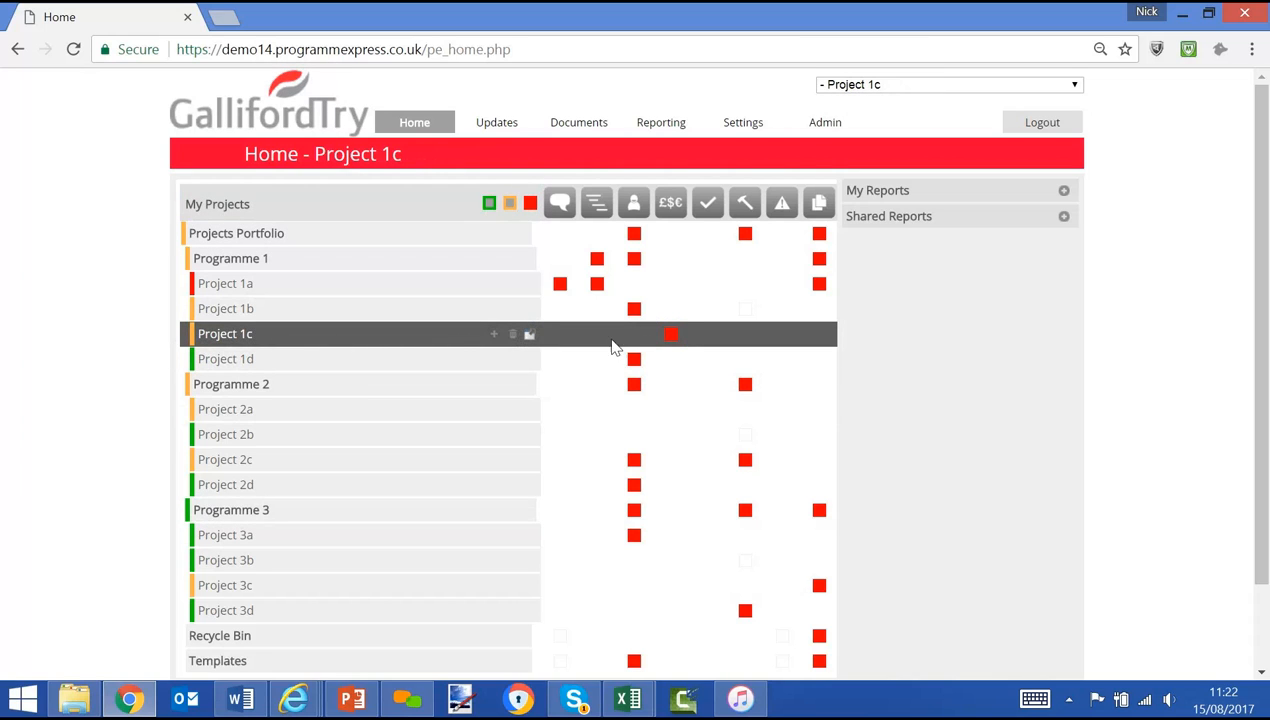
Open Project 1c's Costs Details from its red £$€ status square.
click(673, 338)
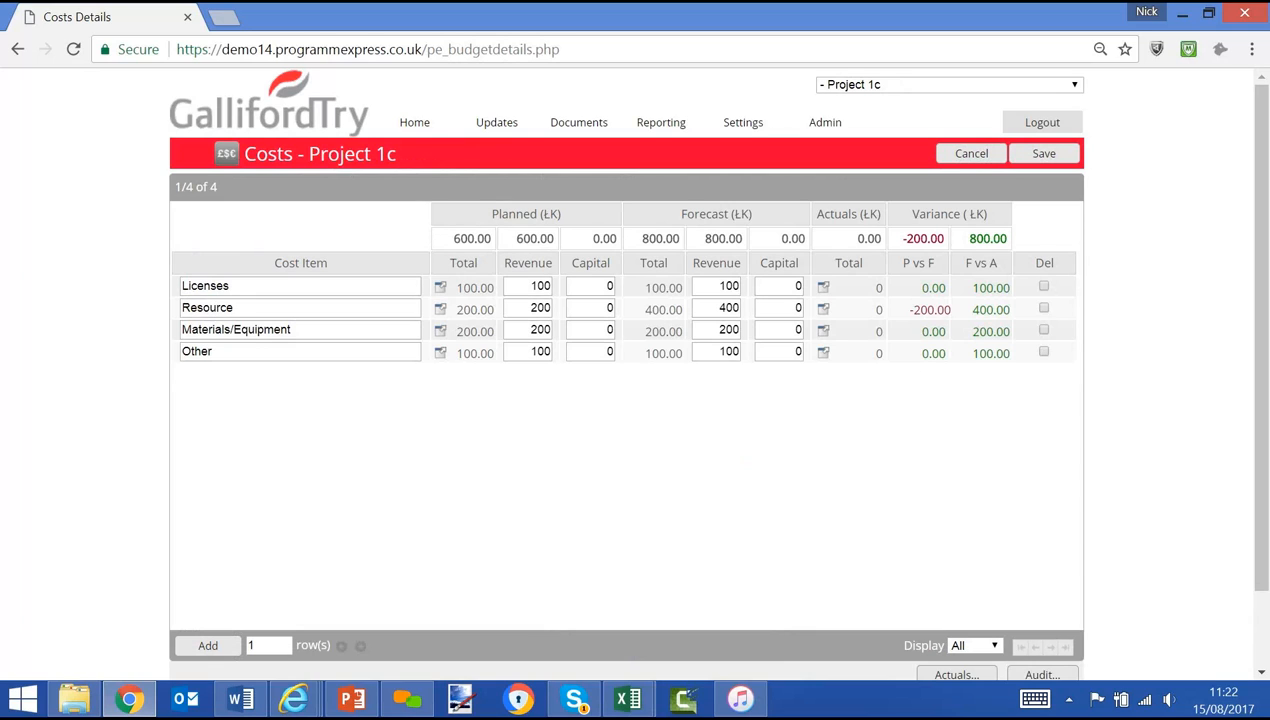
Go back to the Home dashboard and select the Project 1a row in My Projects.
click(417, 147)
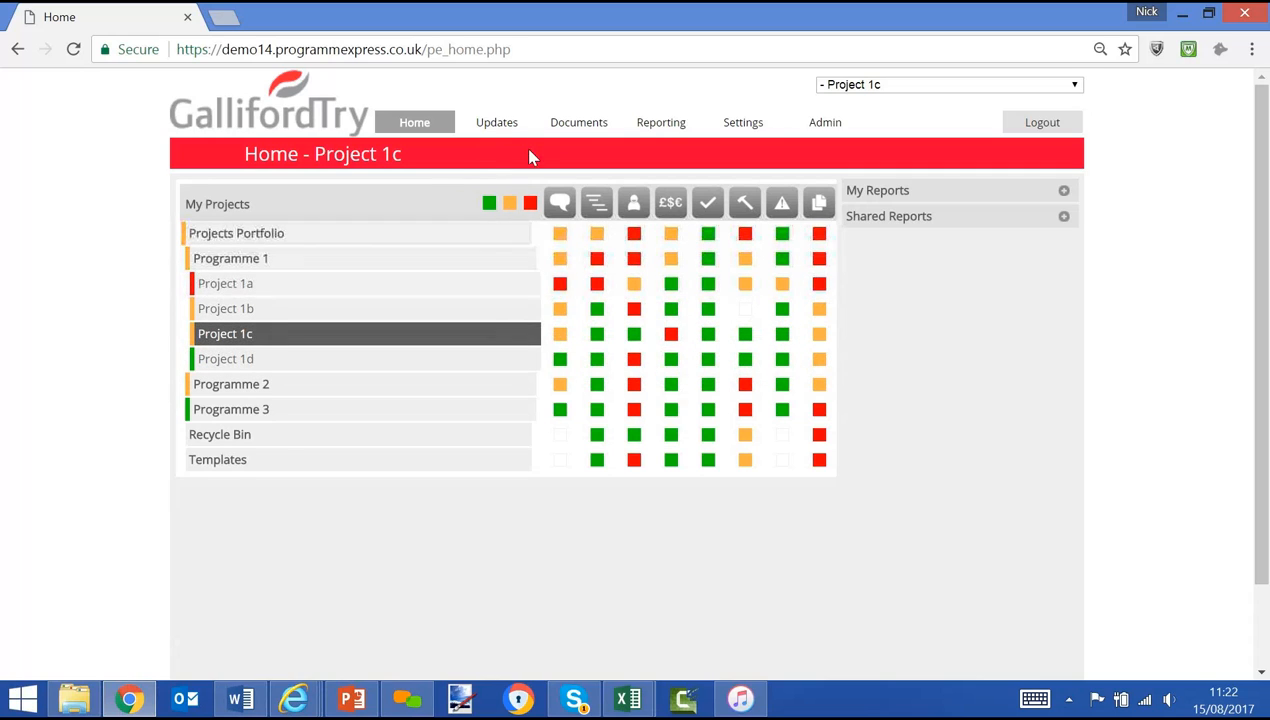
mouse_move(505, 132)
click(250, 289)
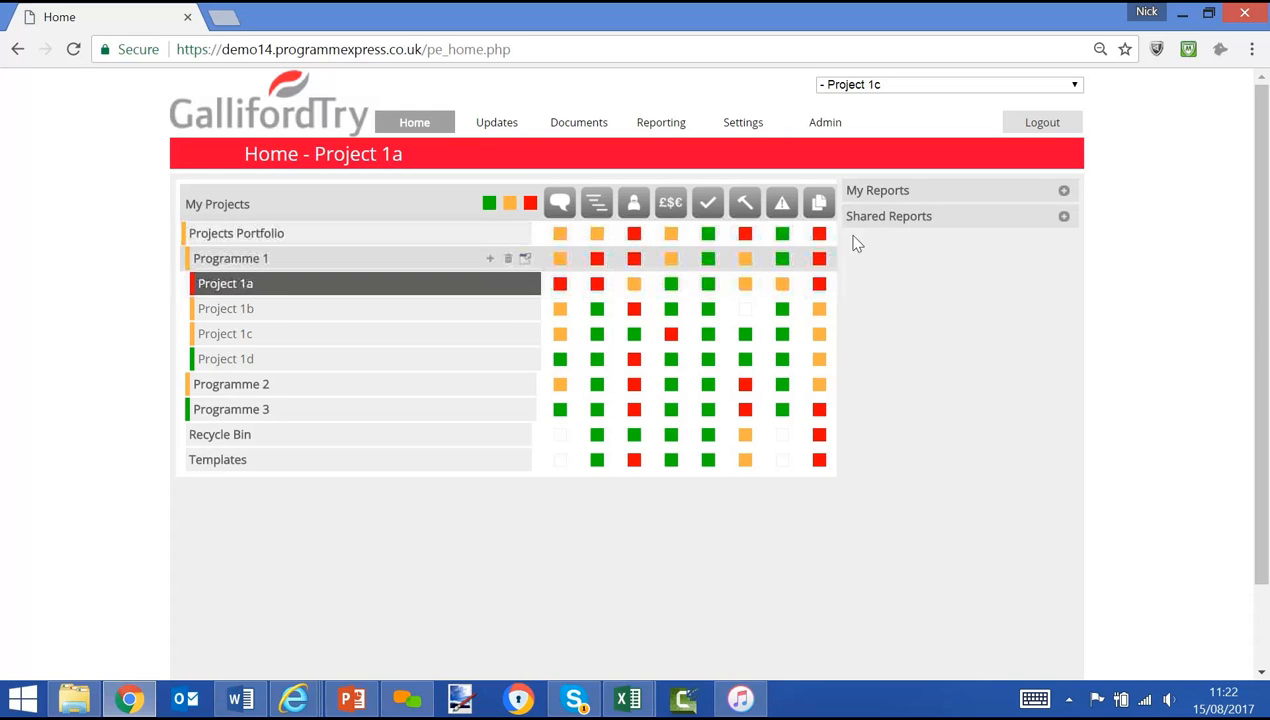
Expand My Reports and Shared Reports, then run the 1 Page Summary PPT report.
click(1064, 191)
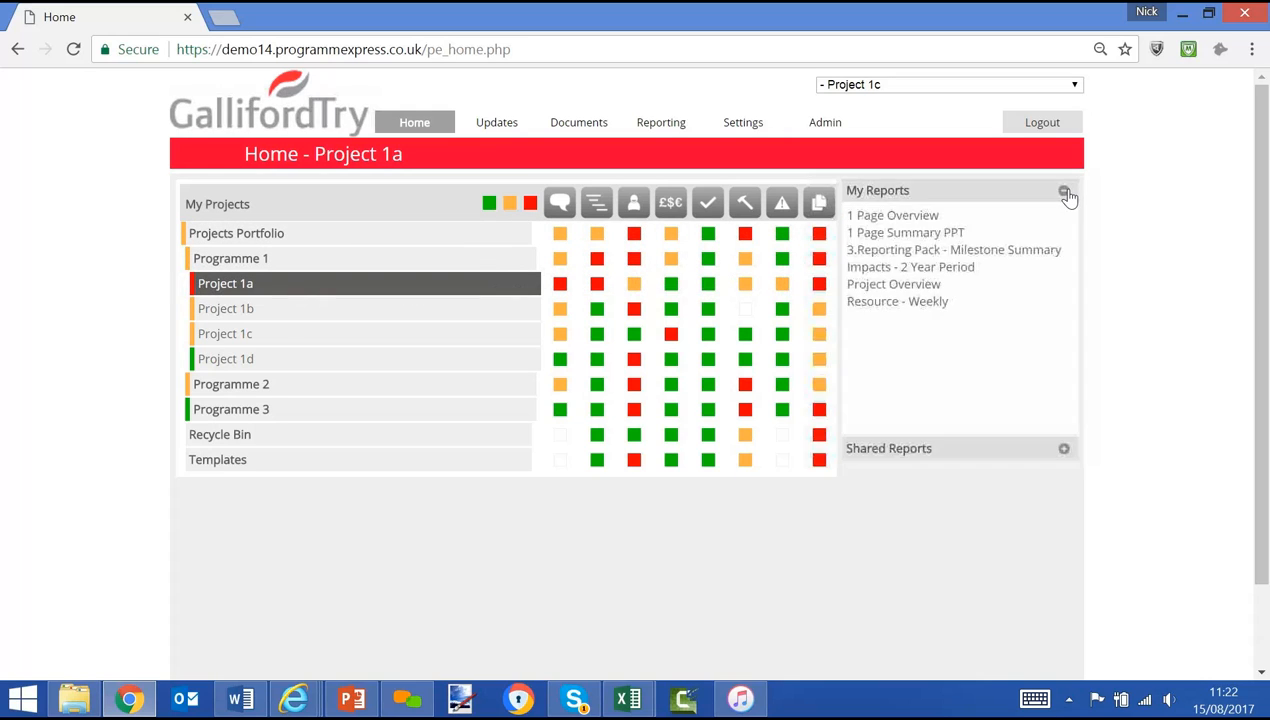
click(1064, 448)
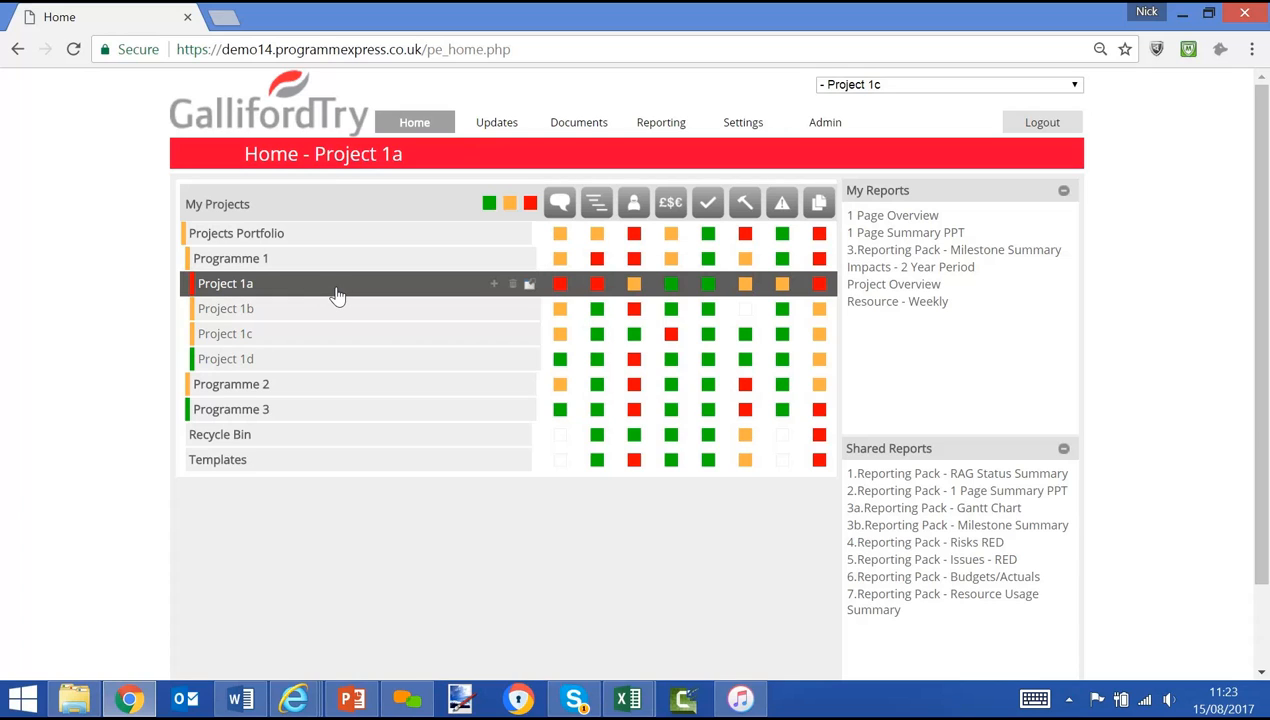
click(903, 235)
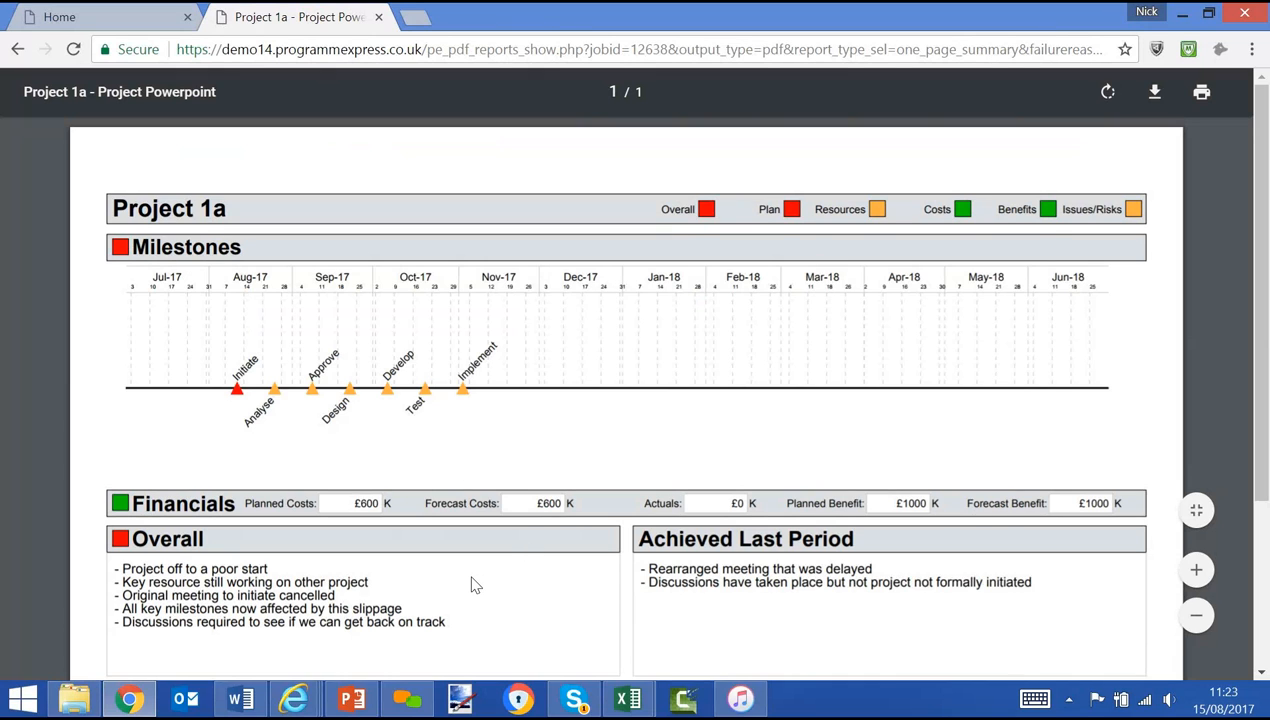
Scroll the Project 1a PDF down to Focus For Next Period and Issues/Risks, then return to Home.
scroll(475, 585, down, 2)
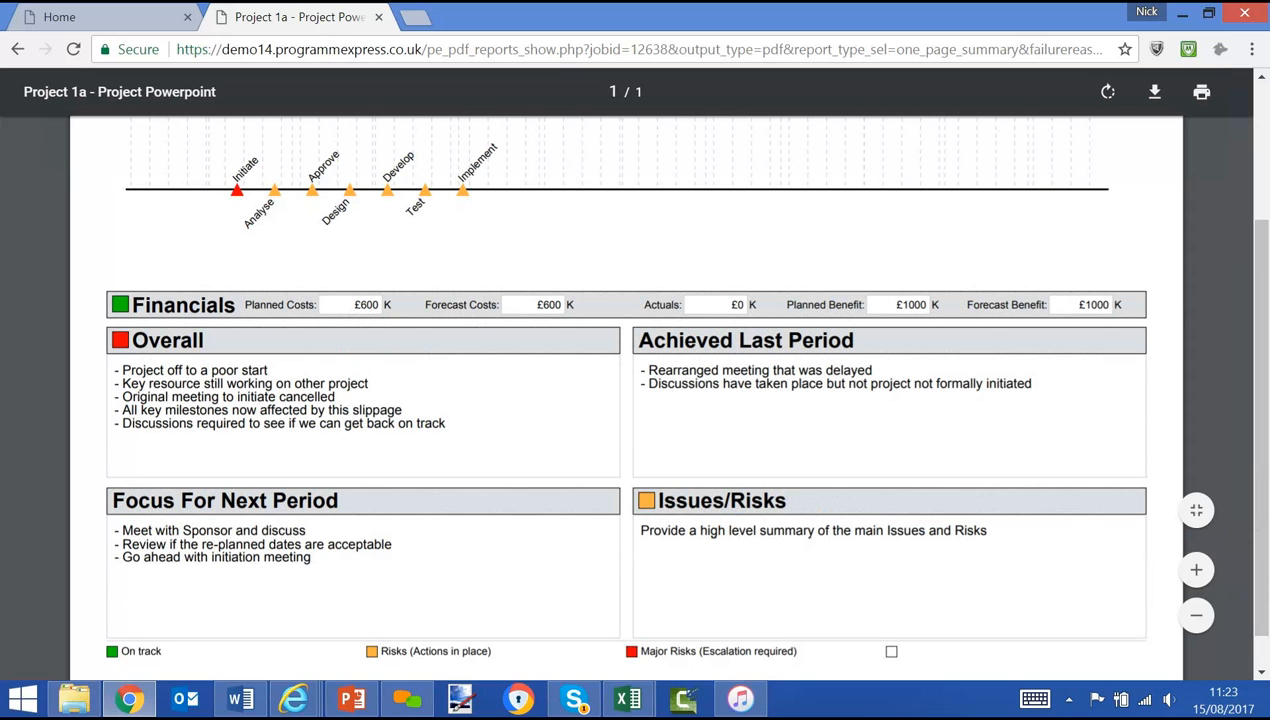
click(85, 16)
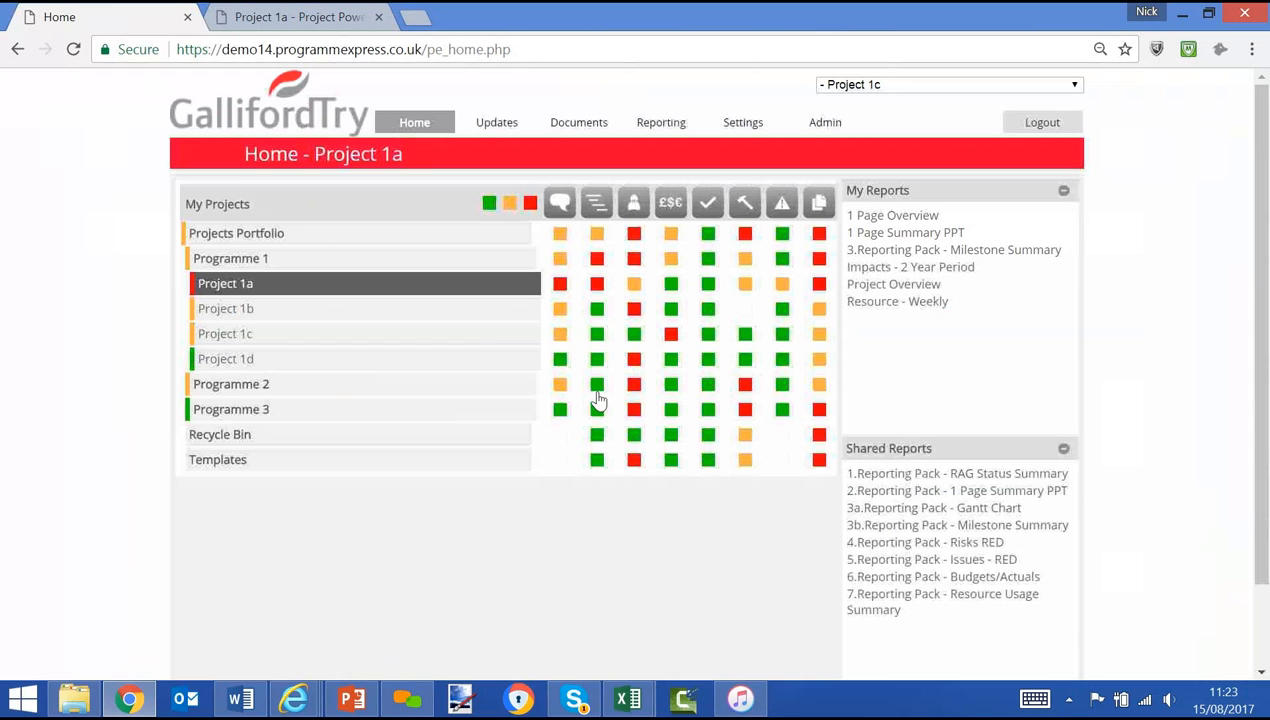
Run the 1 Page Overview report for Project 1a, scroll through both pages, then return Home.
click(896, 216)
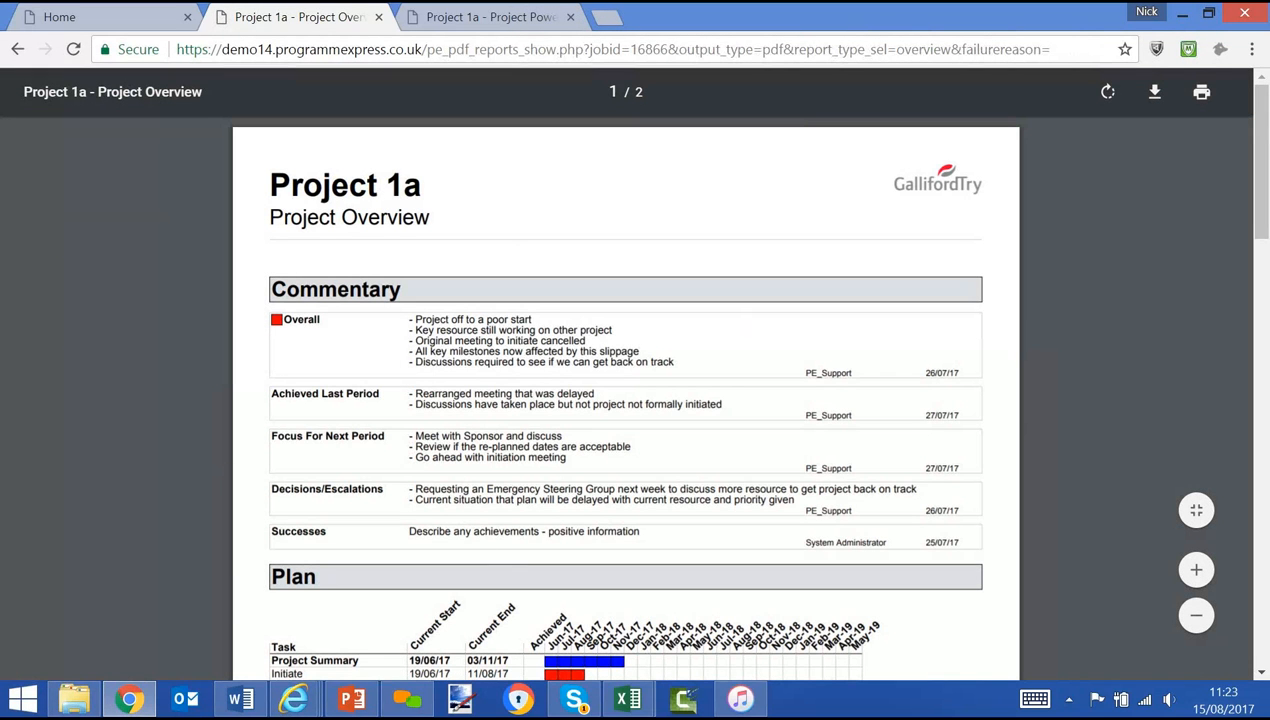
scroll(444, 447, down, 4)
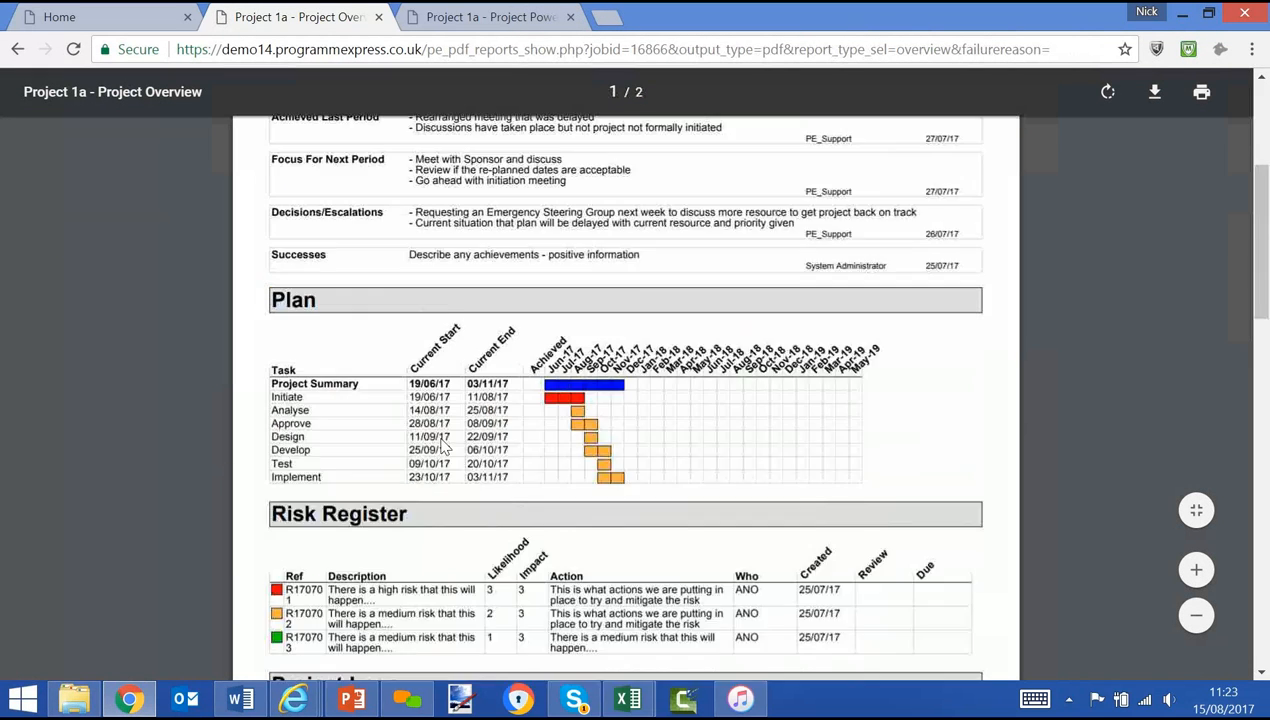
scroll(444, 447, down, 2)
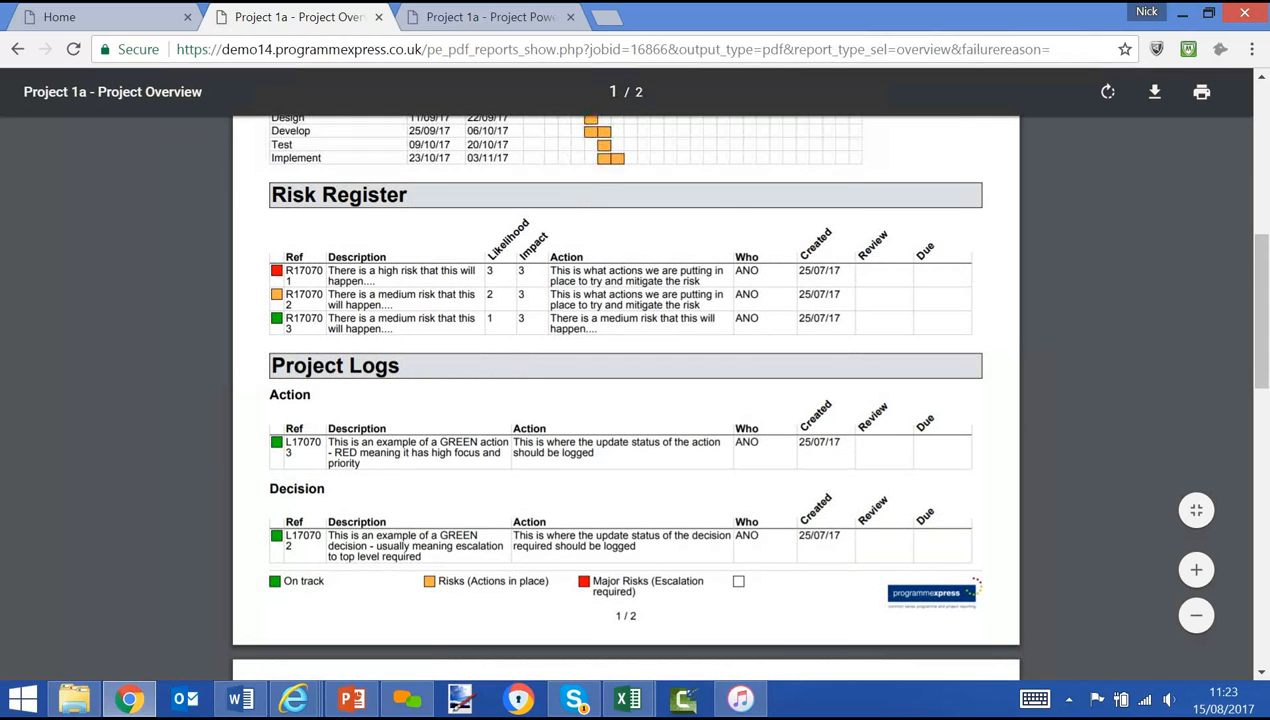
scroll(439, 518, down, 4)
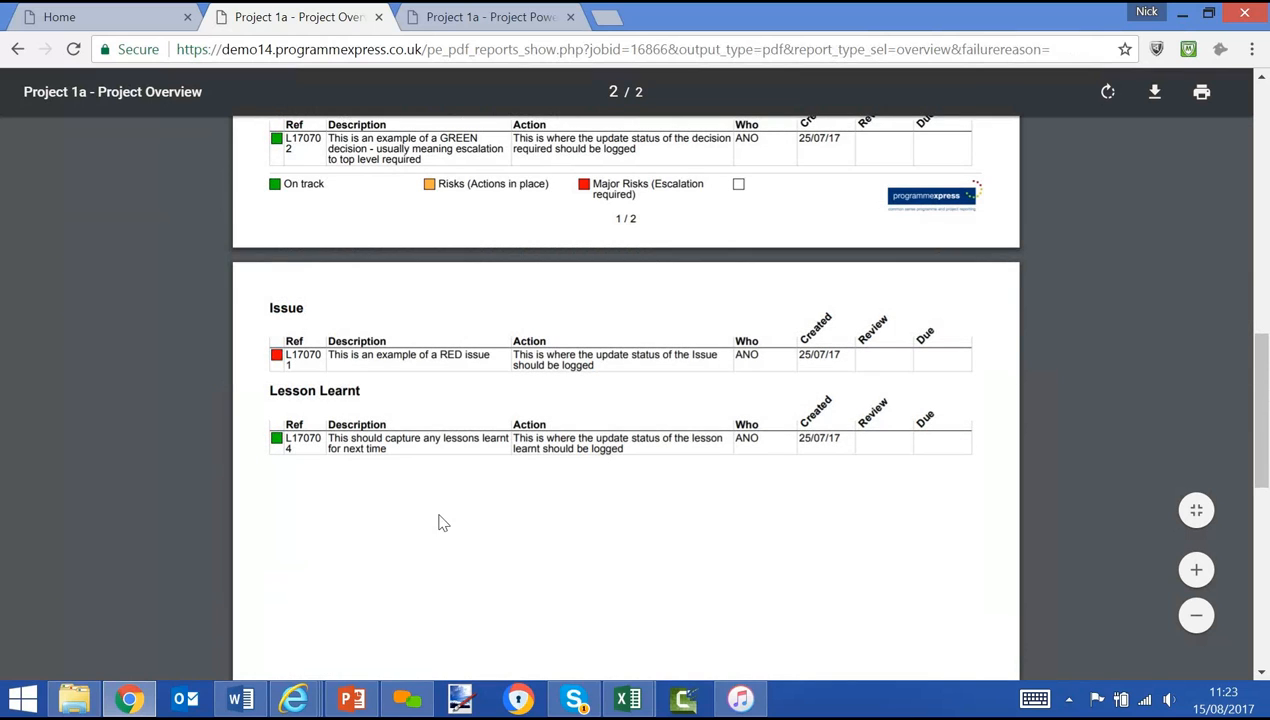
scroll(441, 505, up, 6)
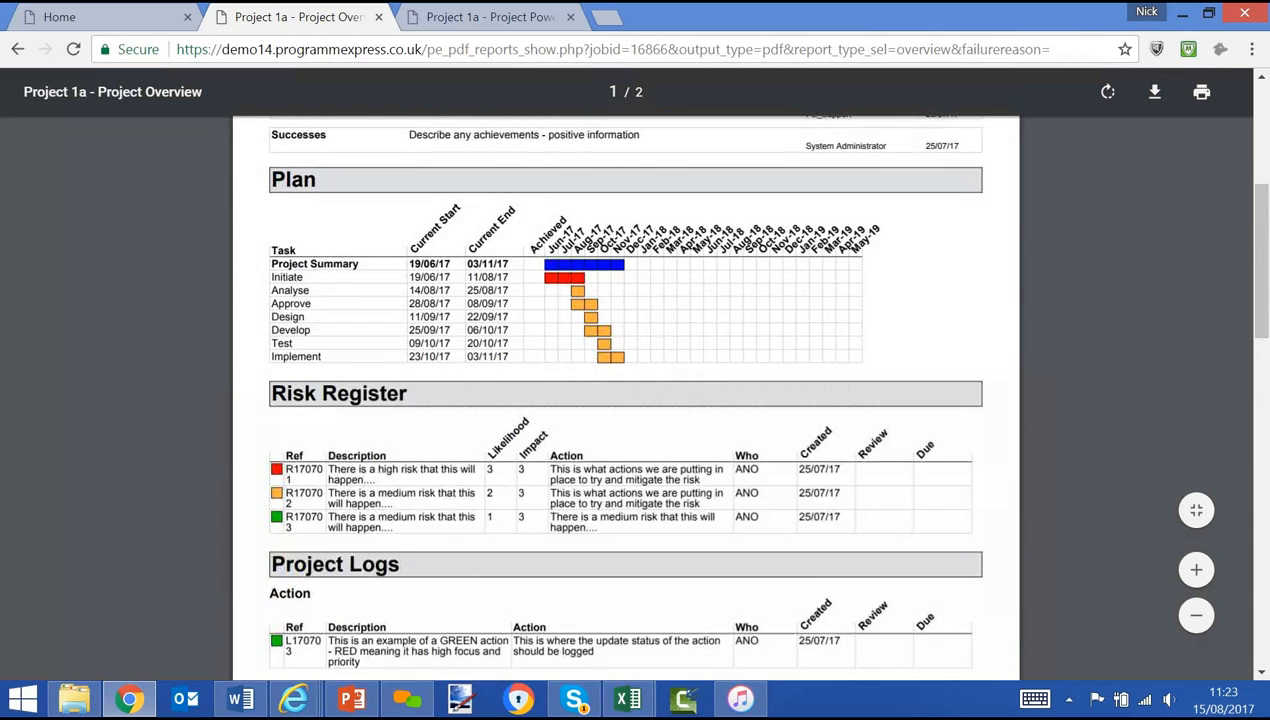
scroll(626, 400, up, 4)
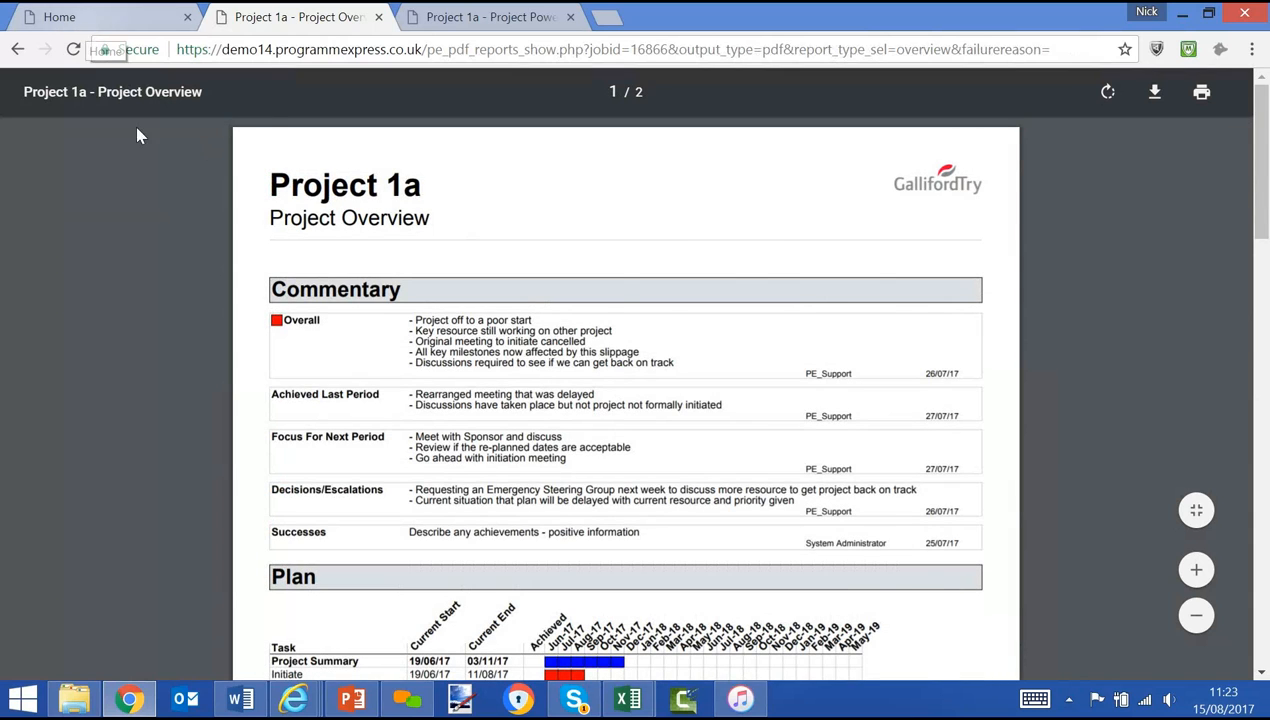
click(80, 17)
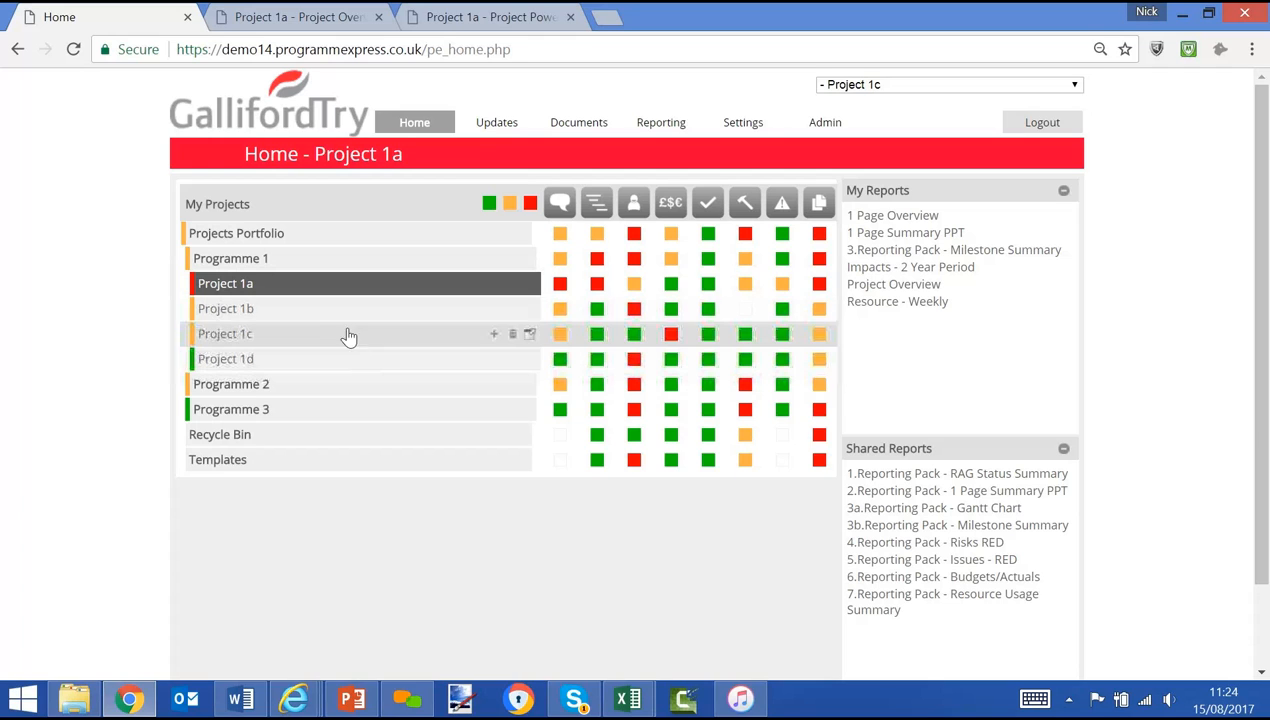
Select Projects Portfolio and run the 1.Reporting Pack - RAG Status Summary shared report.
click(272, 242)
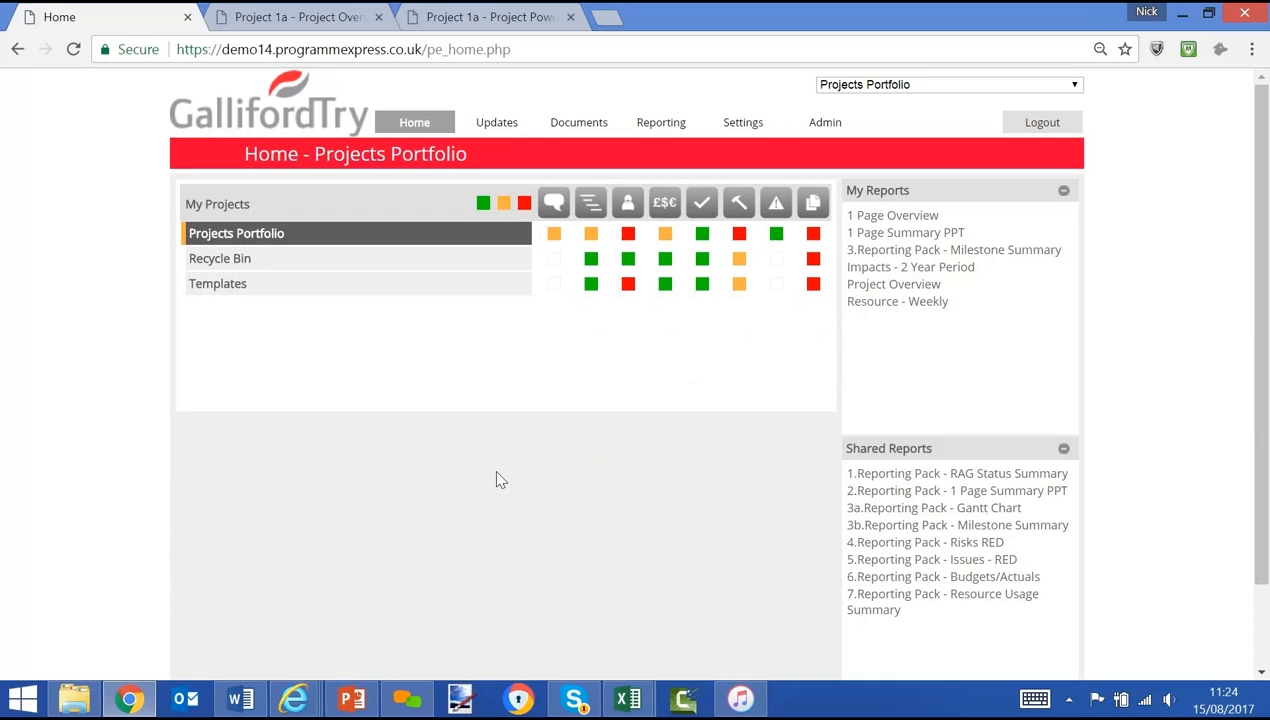
click(925, 478)
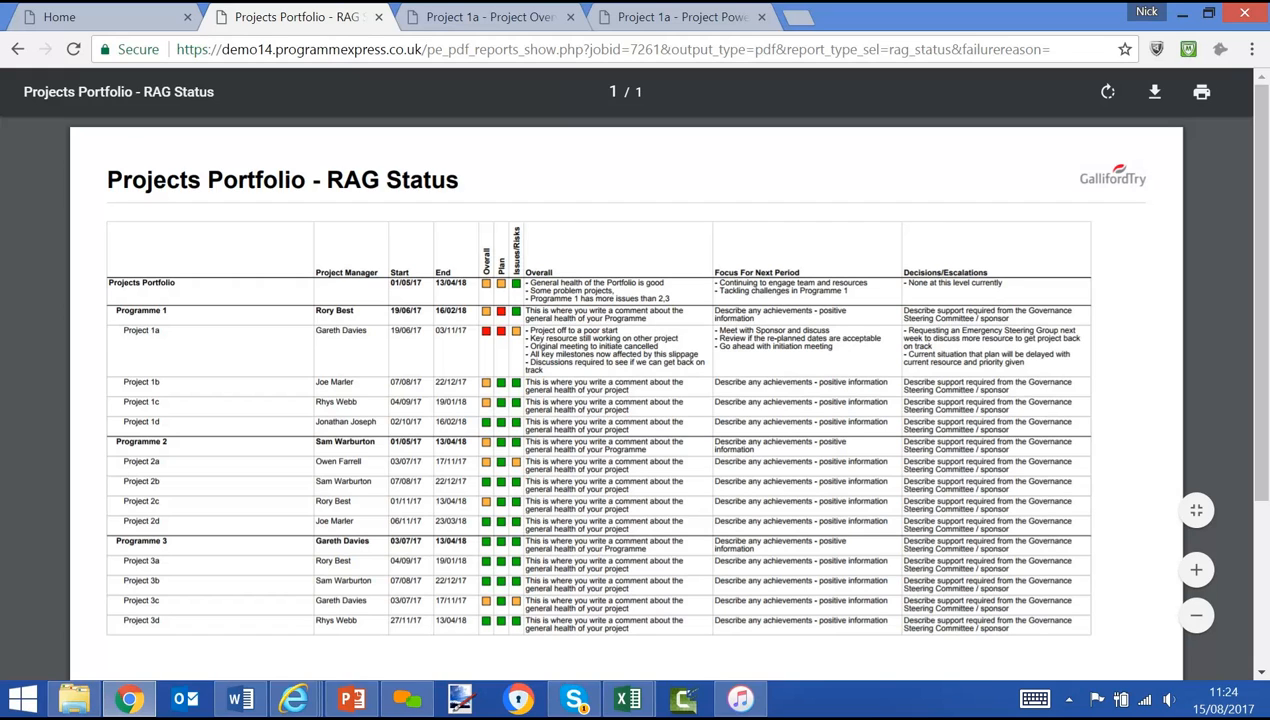
From Home, generate the 3a.Reporting Pack - Gantt Chart report and scroll through it.
click(85, 25)
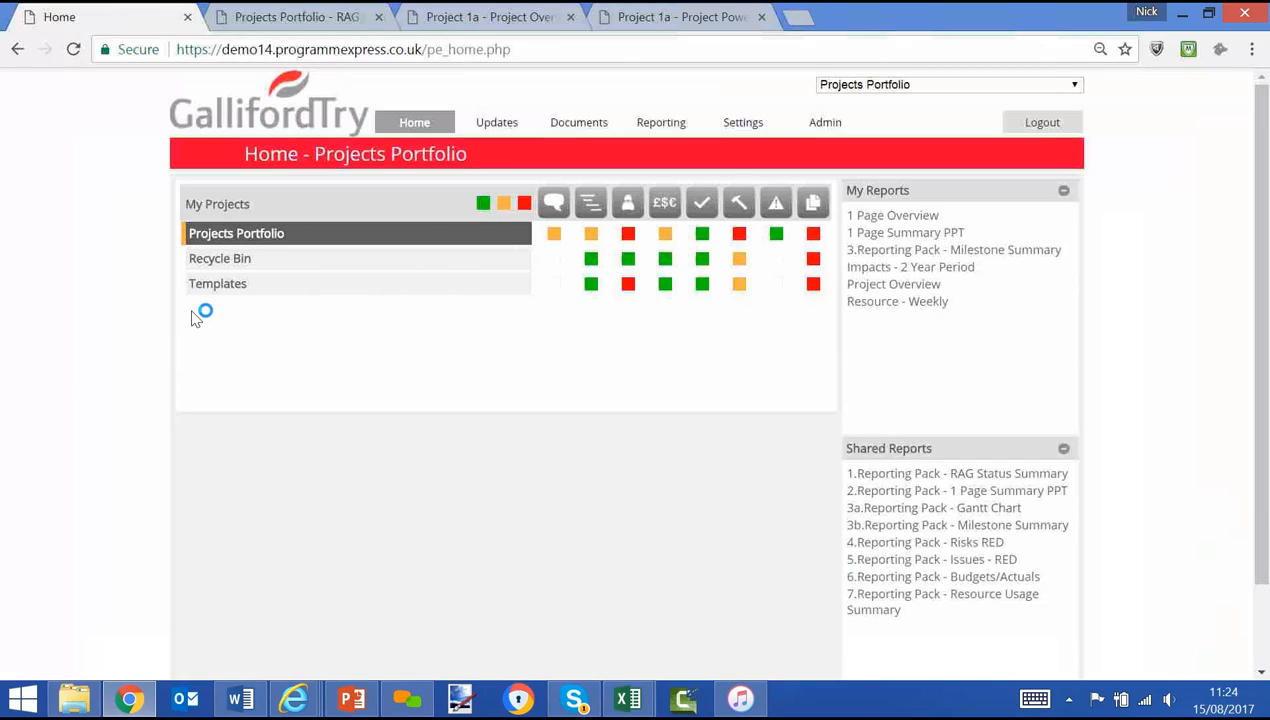
click(964, 510)
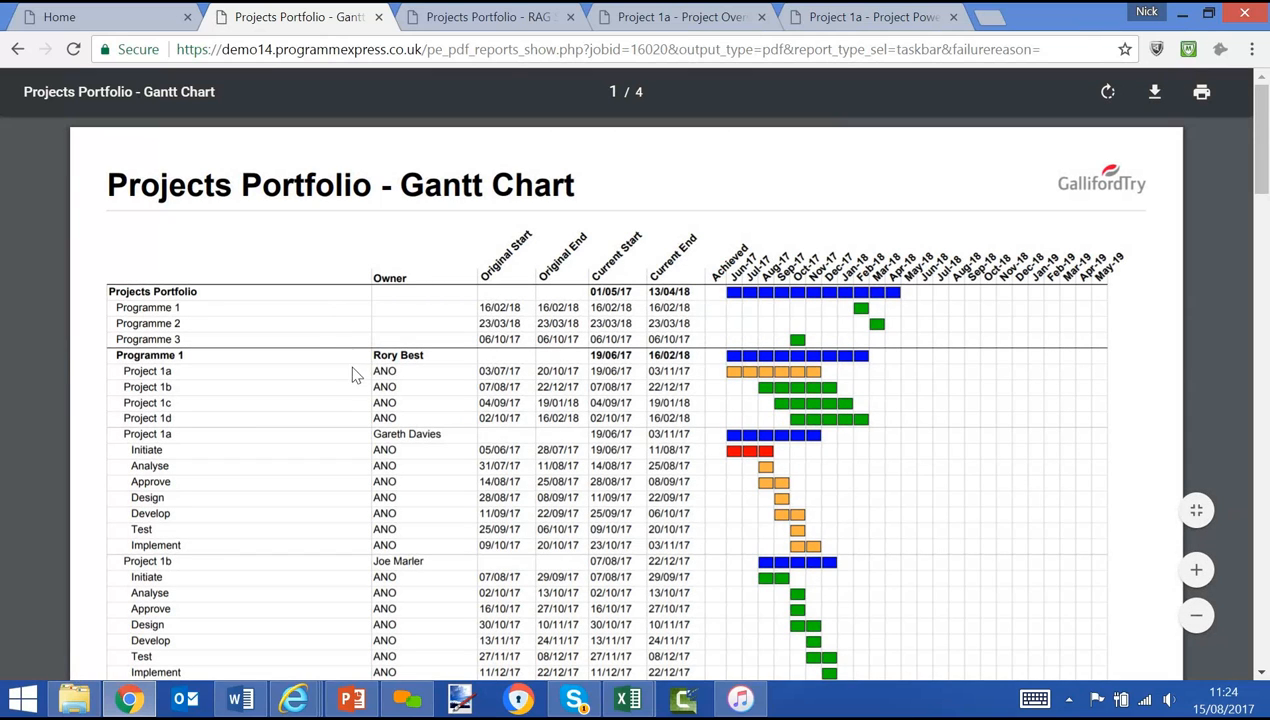
scroll(360, 398, down, 1)
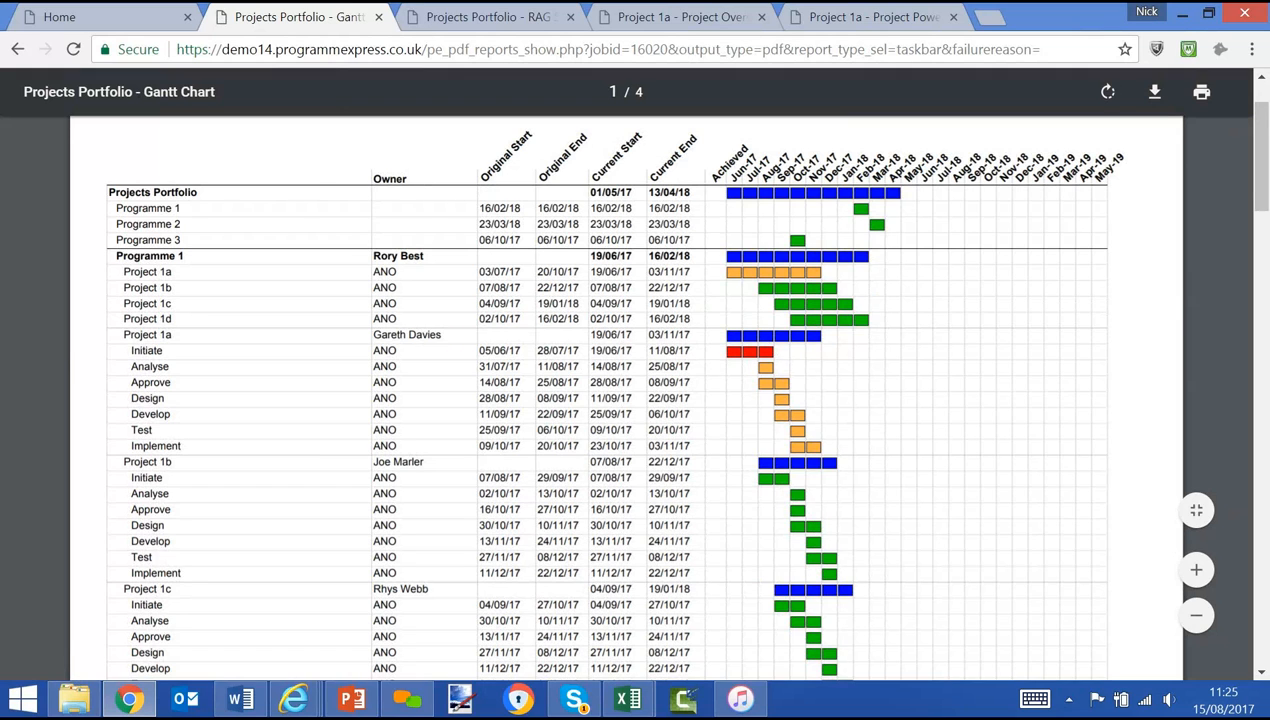
scroll(600, 300, up, 1)
Generate the 7.Reporting Pack - Resource Usage Summary report from Home, then return Home.
click(97, 20)
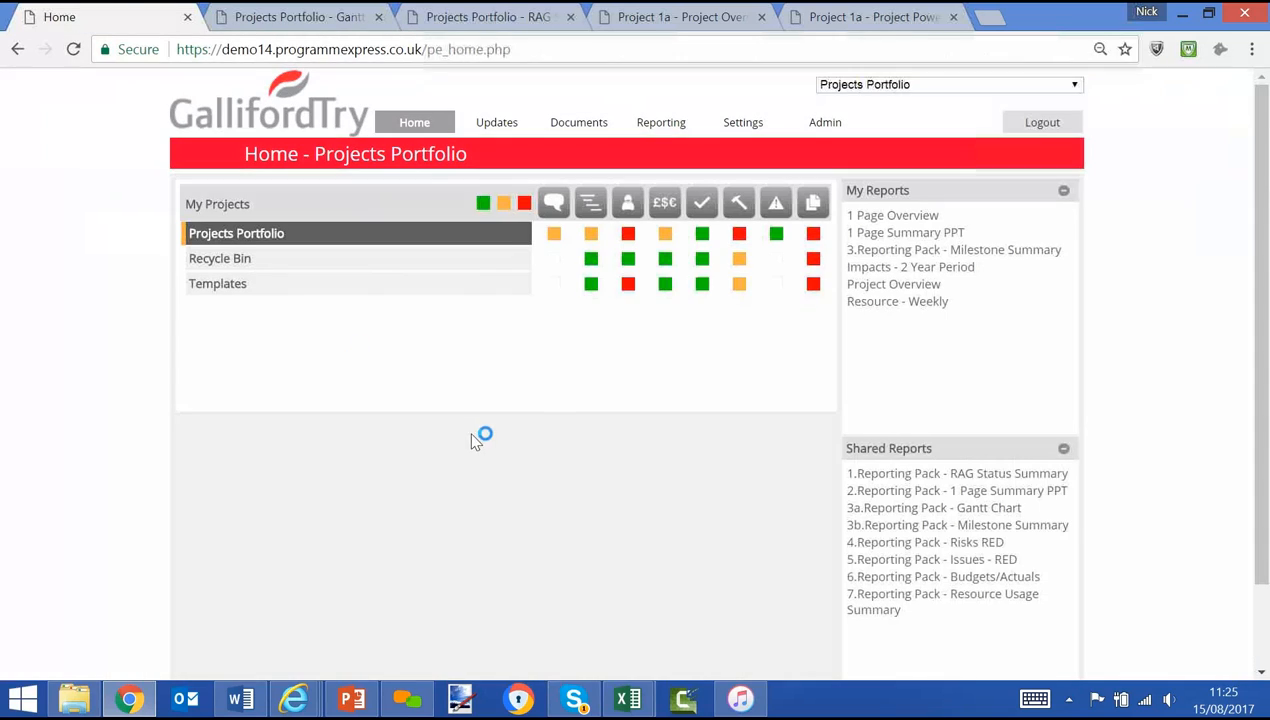
click(884, 605)
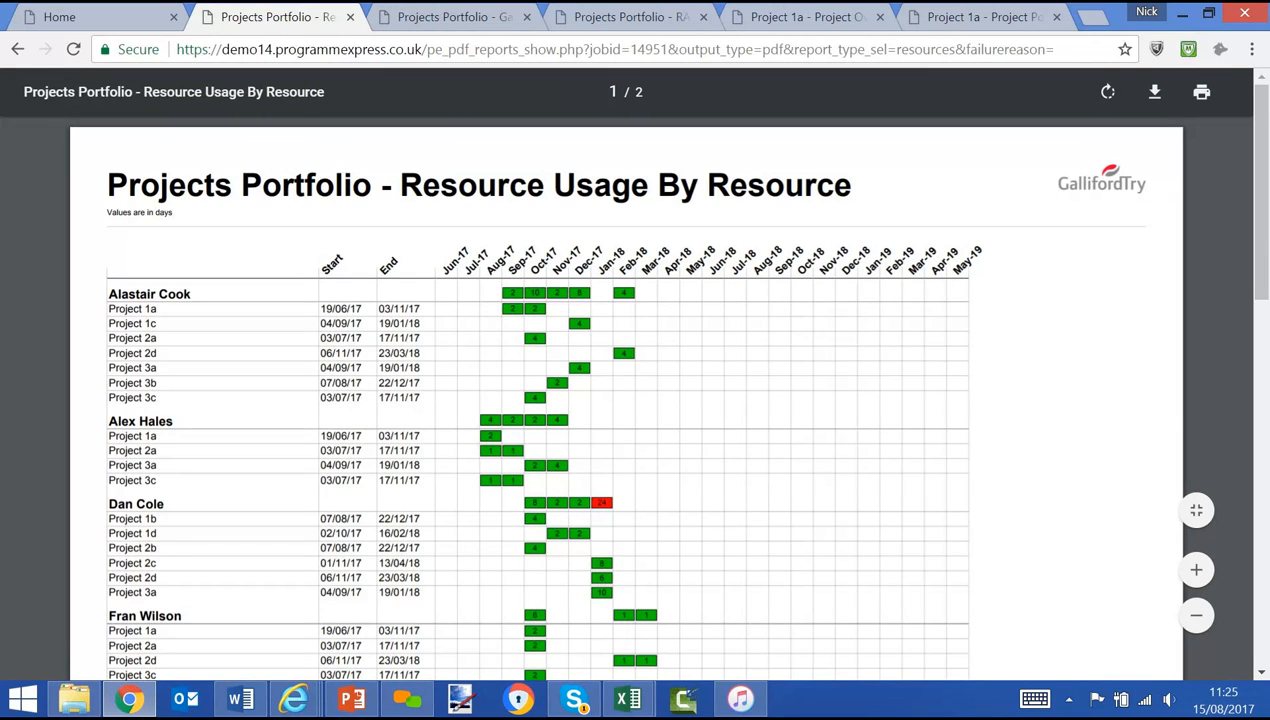
click(58, 20)
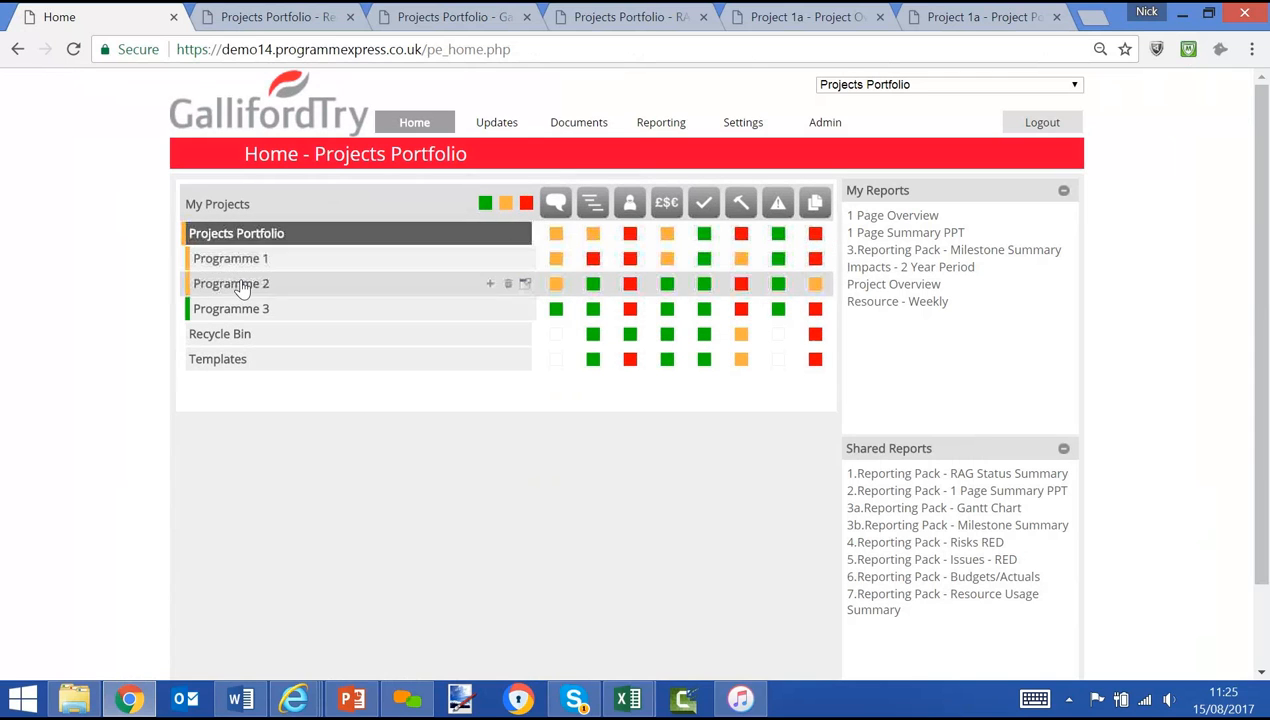
Expand Programme 1, Programme 2 and Programme 3 in My Projects to list all their projects.
click(241, 260)
click(241, 384)
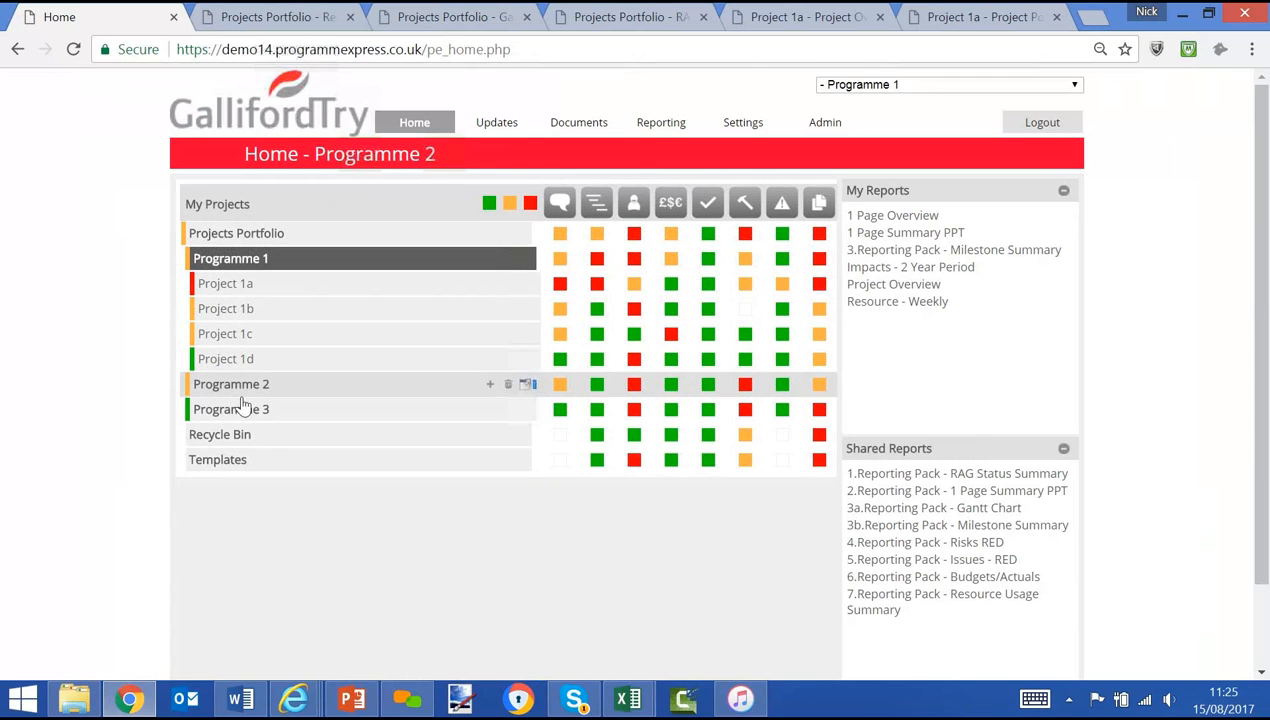
click(242, 512)
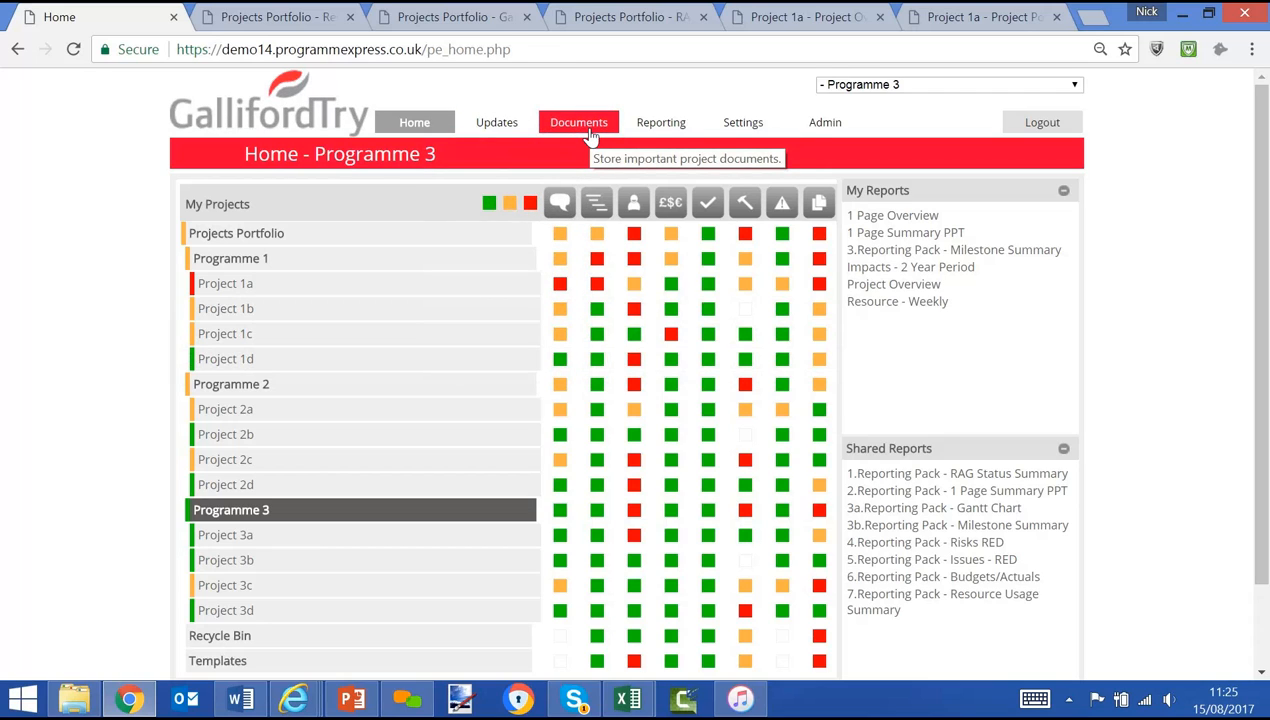
mouse_move(742, 128)
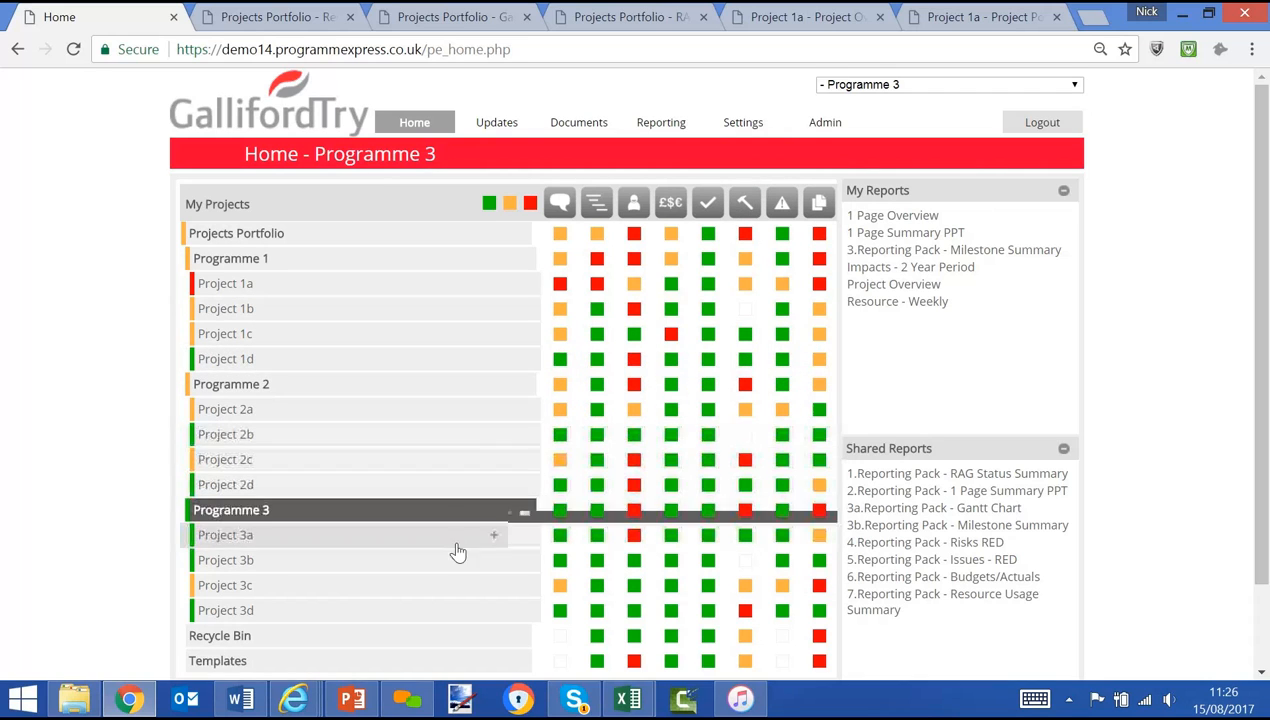
click(407, 702)
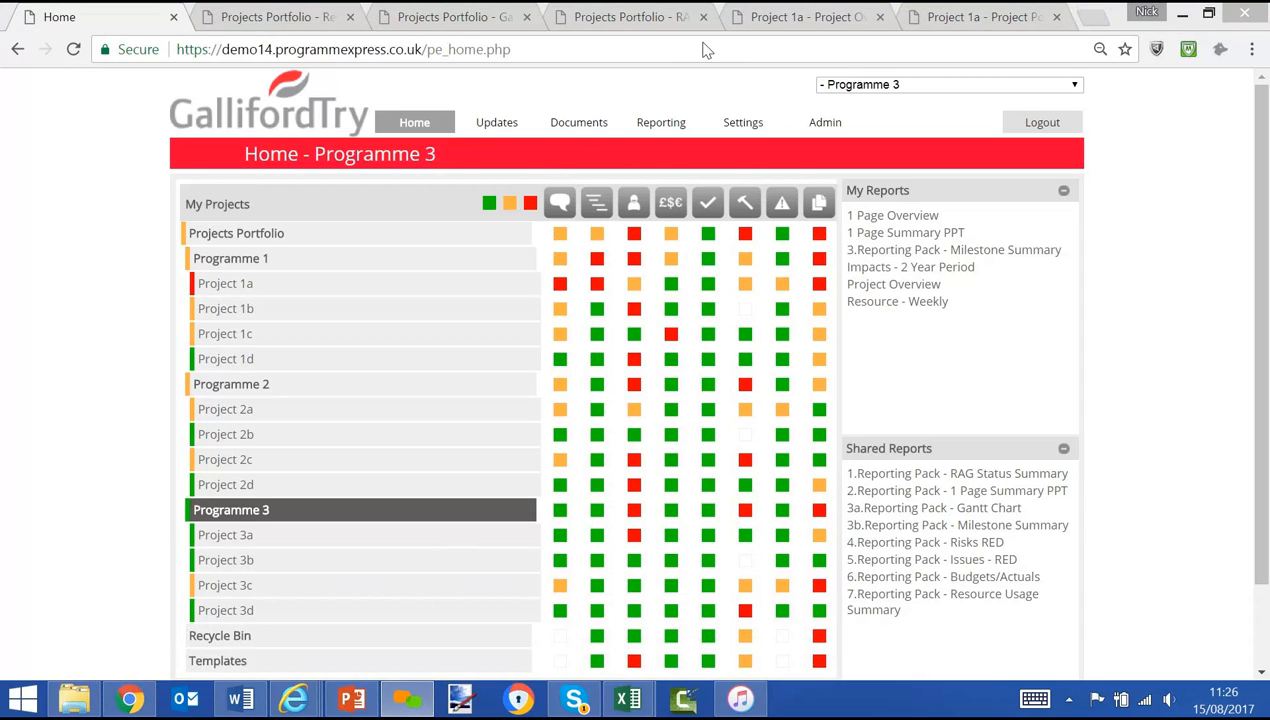